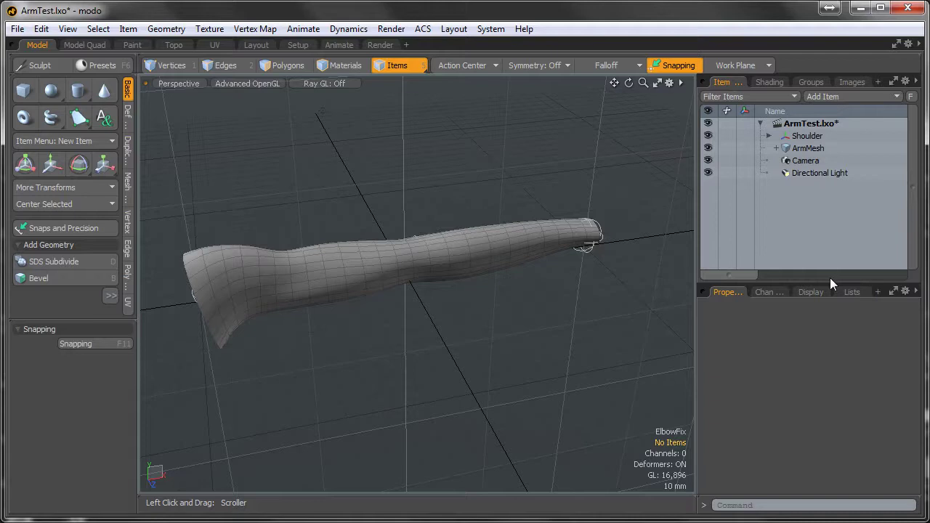
# Step: Select the arm mesh and open its vertex map lists
pyautogui.keyDown('alt'); pyautogui.moveTo(597, 269); pyautogui.dragTo(511, 407); pyautogui.keyUp('alt')
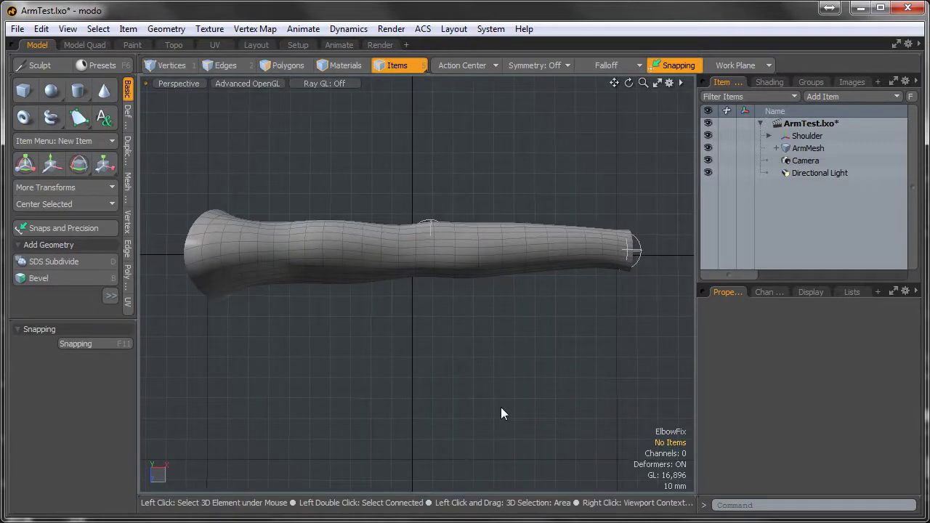
pyautogui.keyDown('alt'); pyautogui.moveTo(500, 413); pyautogui.dragTo(496, 311); pyautogui.keyUp('alt')
pyautogui.keyDown('alt'); pyautogui.moveTo(519, 369); pyautogui.dragTo(418, 348); pyautogui.keyUp('alt')
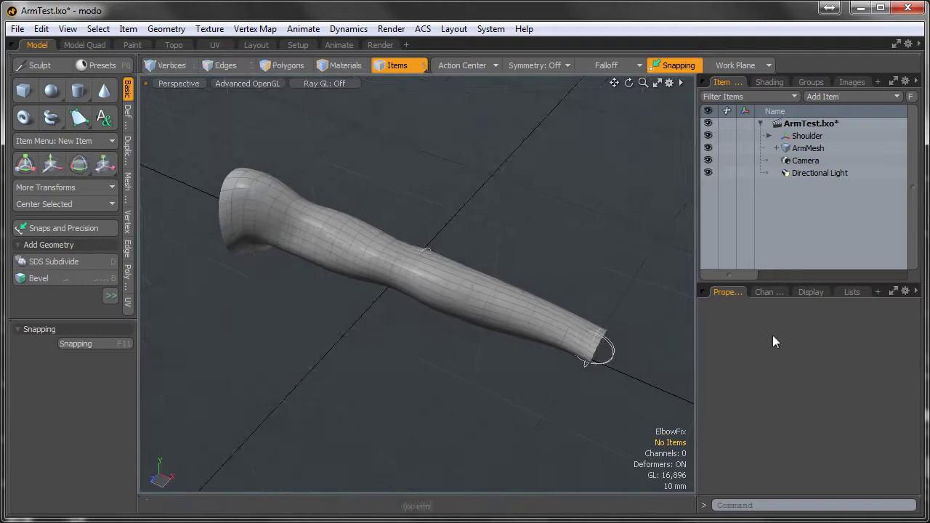
pyautogui.click(529, 331)
pyautogui.click(528, 332)
pyautogui.click(851, 292)
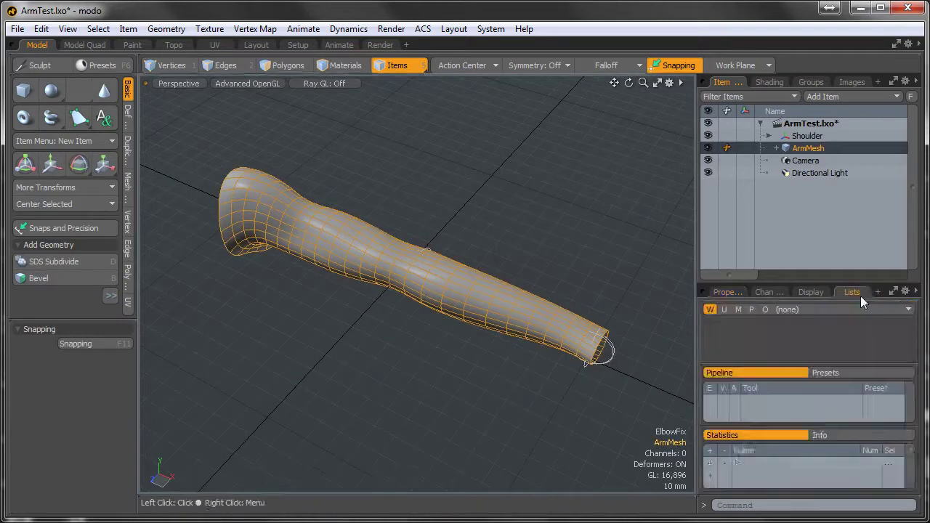
# Step: Expand the vertex map list and delete the existing ElbowFix morph map
pyautogui.moveTo(717, 367); pyautogui.dragTo(719, 373)
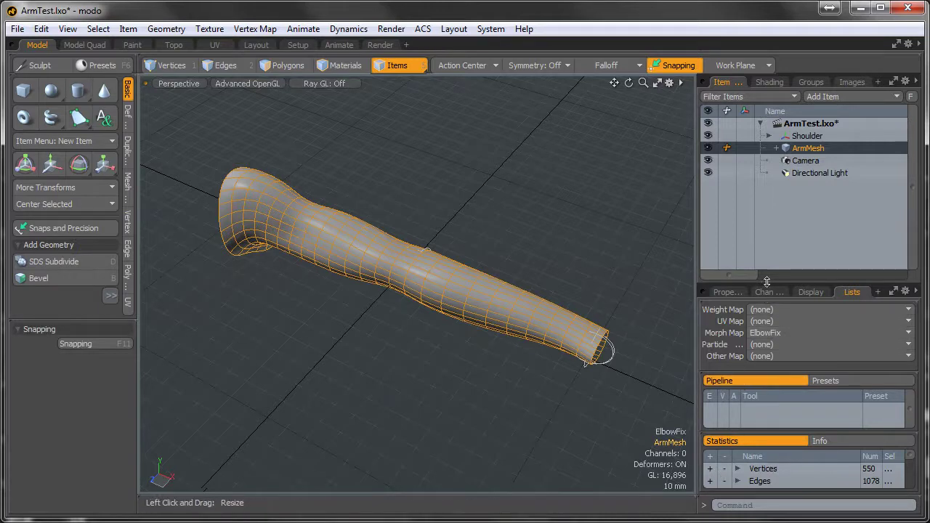
pyautogui.moveTo(767, 283); pyautogui.dragTo(767, 201)
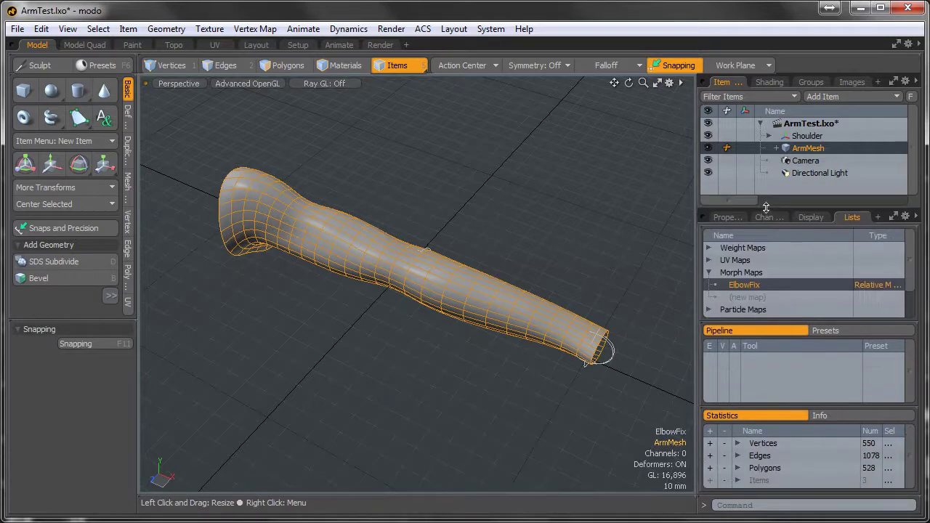
pyautogui.rightClick(744, 280)
pyautogui.click(746, 281)
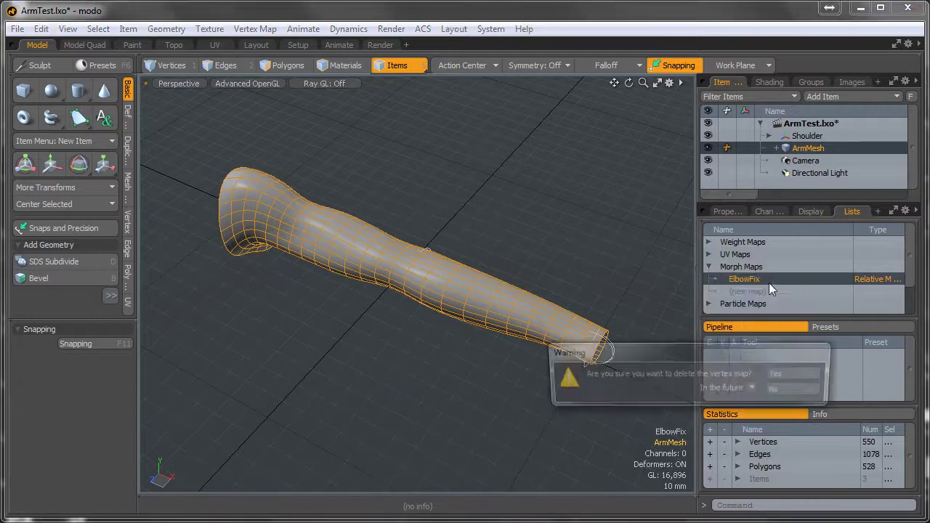
pyautogui.press('Return')
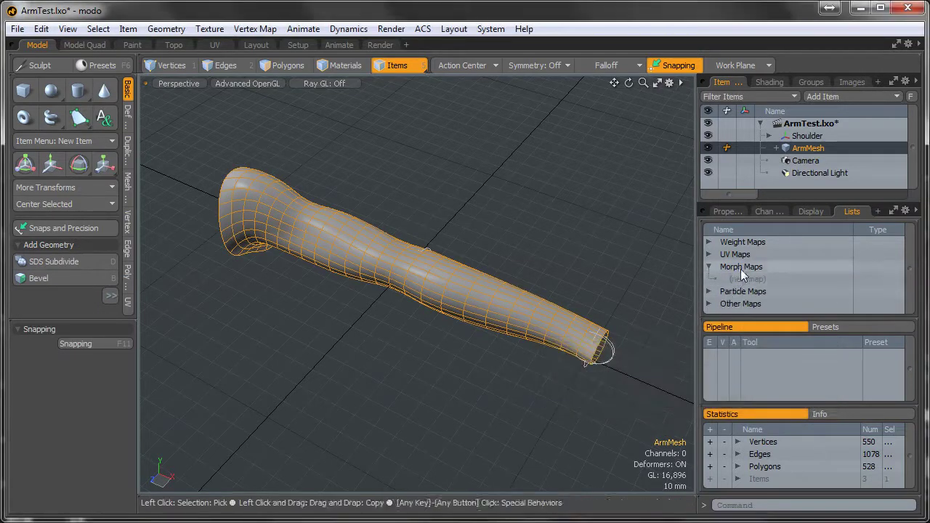
# Step: Create a new relative morph map named ElbowFix
pyautogui.click(743, 279)
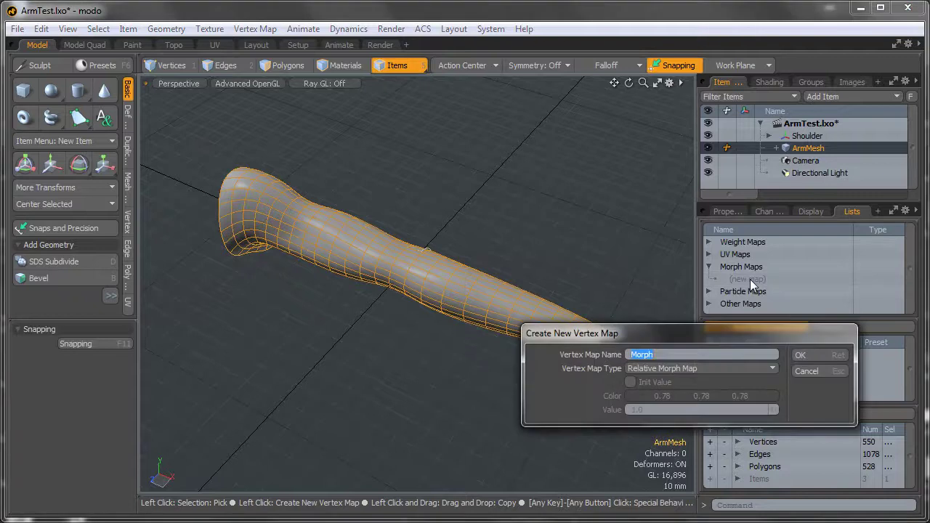
pyautogui.write('ElbowFix')
pyautogui.press('Return')
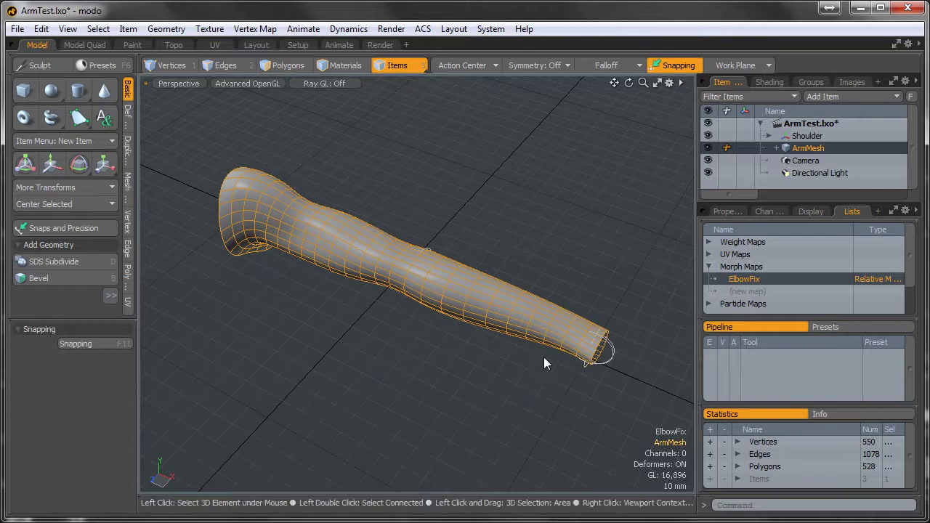
# Step: Add a morph influence deformer for the ElbowFix map and expand the arm mesh's deformers in the item list
pyautogui.keyDown('alt'); pyautogui.moveTo(540, 356); pyautogui.dragTo(498, 331); pyautogui.keyUp('alt')
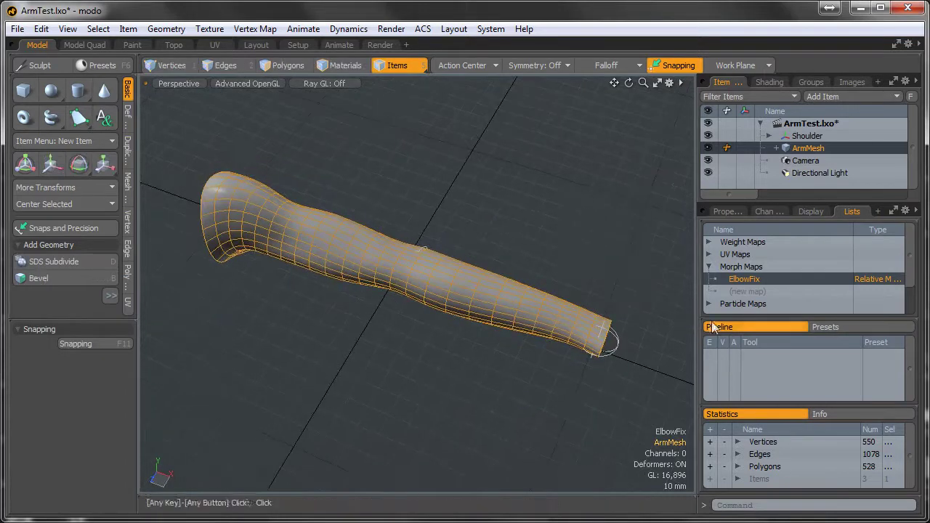
pyautogui.rightClick(742, 280)
pyautogui.click(751, 340)
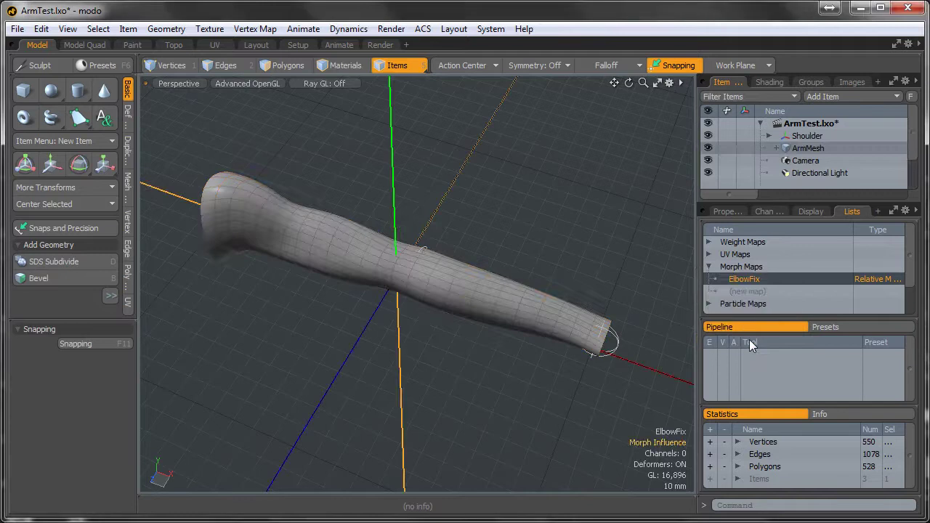
pyautogui.moveTo(807, 205); pyautogui.dragTo(807, 336)
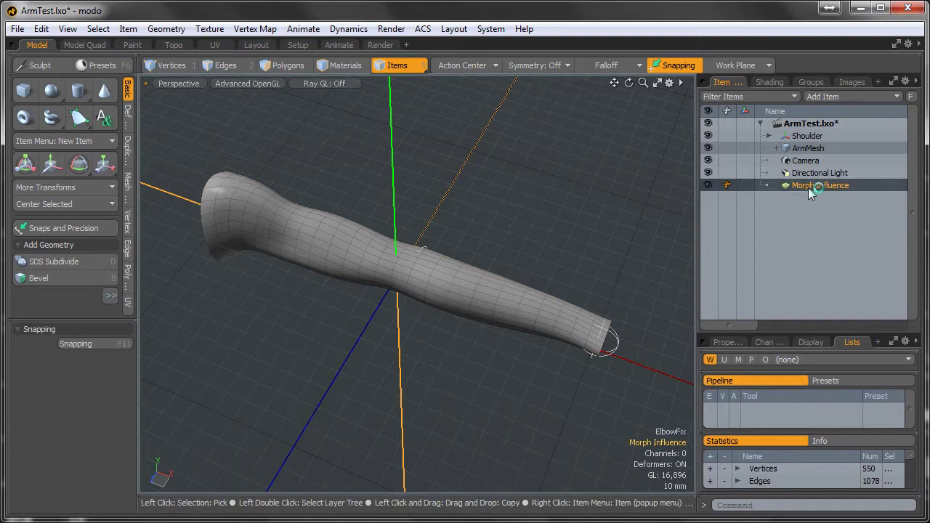
pyautogui.click(776, 148)
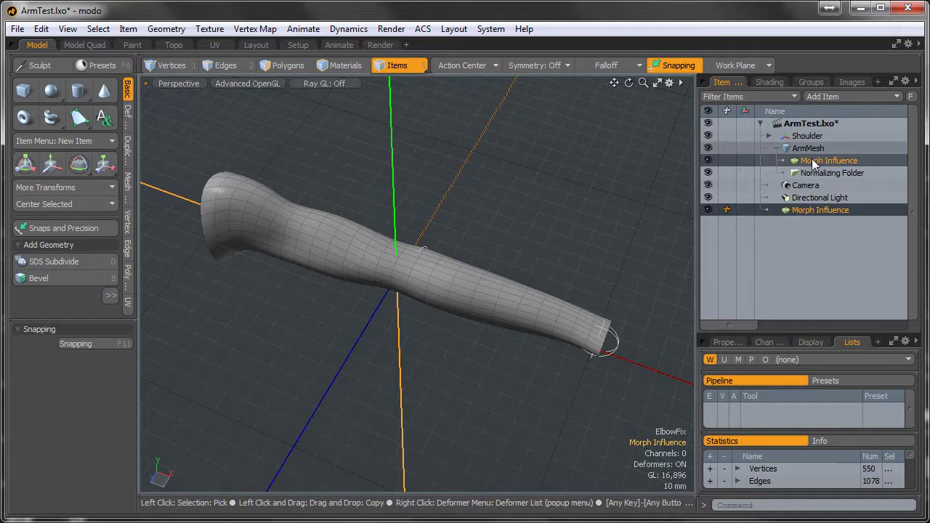
# Step: Review the morph influence's assigned map, strength and local transform settings
pyautogui.click(727, 343)
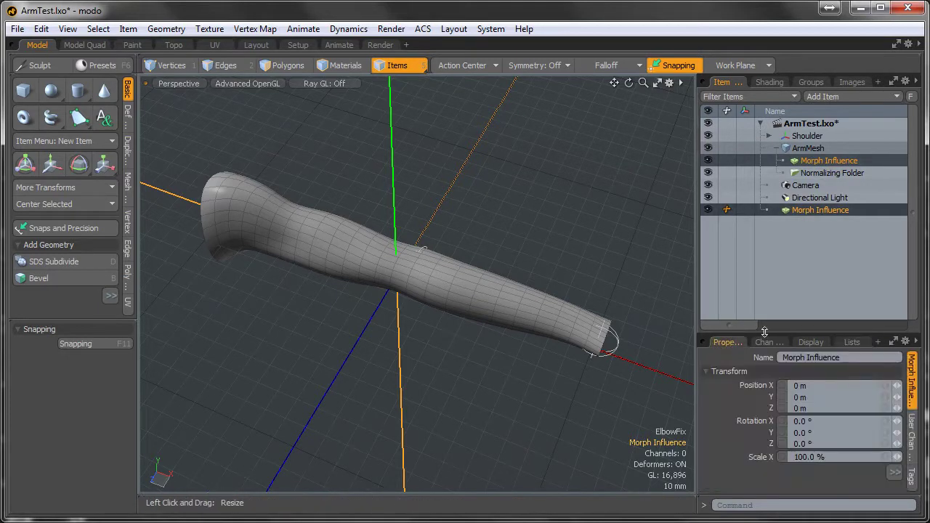
pyautogui.moveTo(760, 335); pyautogui.dragTo(761, 242)
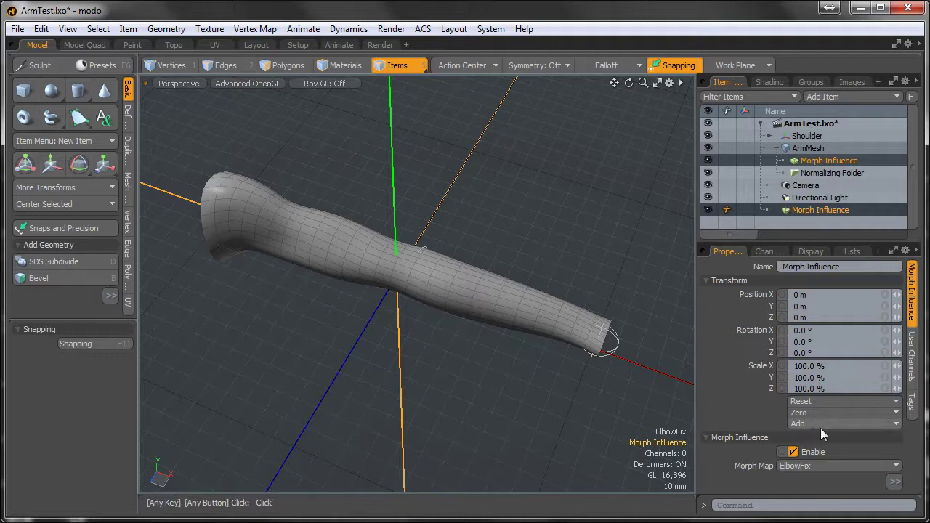
pyautogui.click(891, 481)
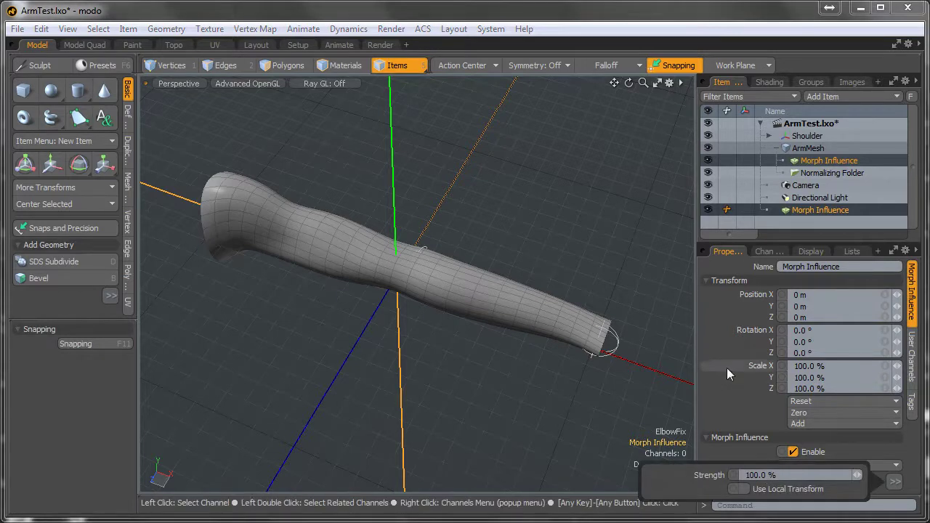
pyautogui.click(707, 281)
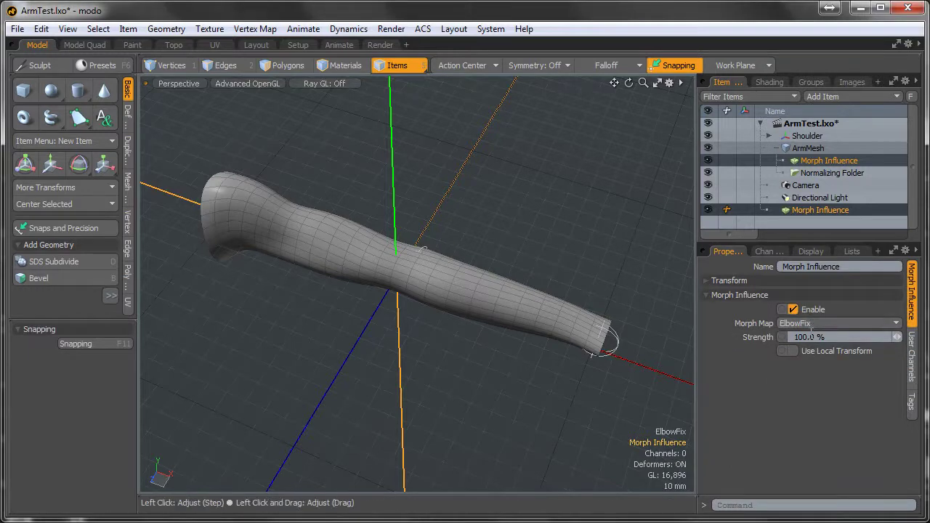
# Step: Bend the arm by setting the Elbow locator's Y rotation to -90°, then clear the selection
pyautogui.keyDown('alt'); pyautogui.moveTo(506, 346); pyautogui.dragTo(497, 370); pyautogui.keyUp('alt')
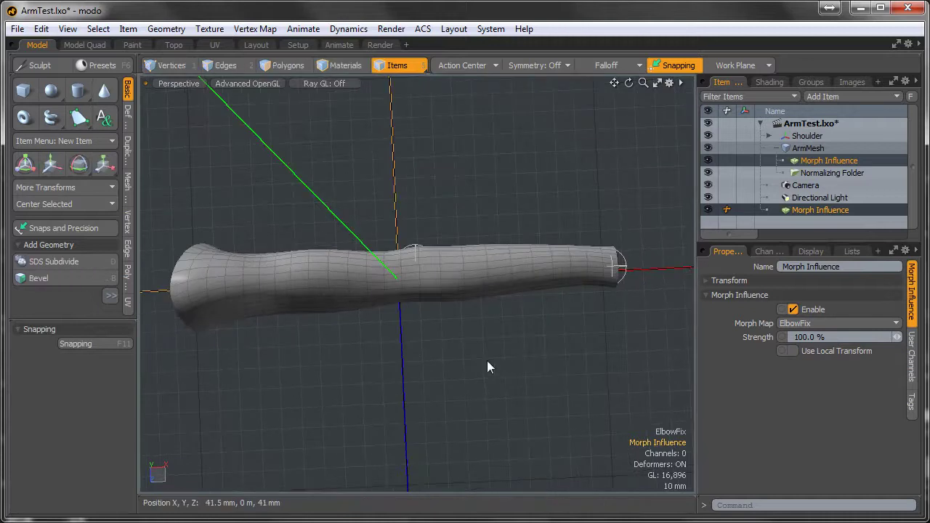
pyautogui.click(413, 247)
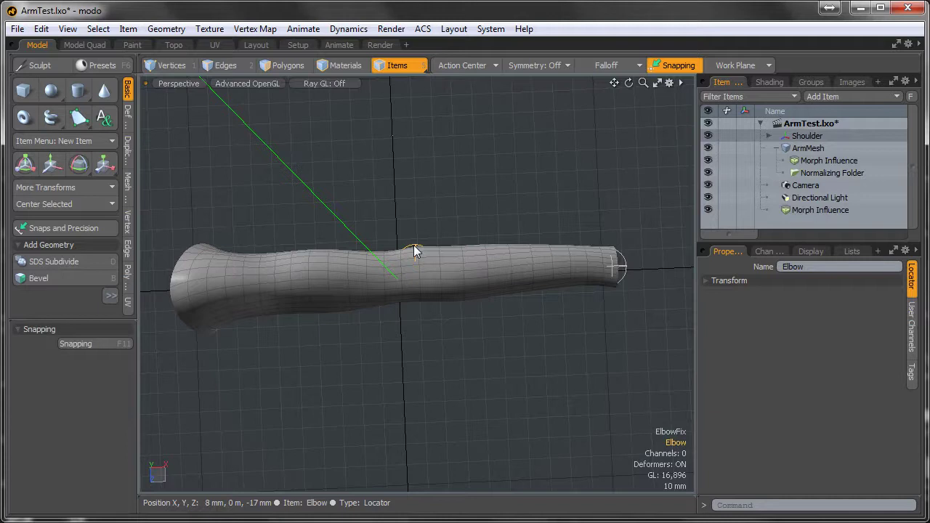
pyautogui.press('e')
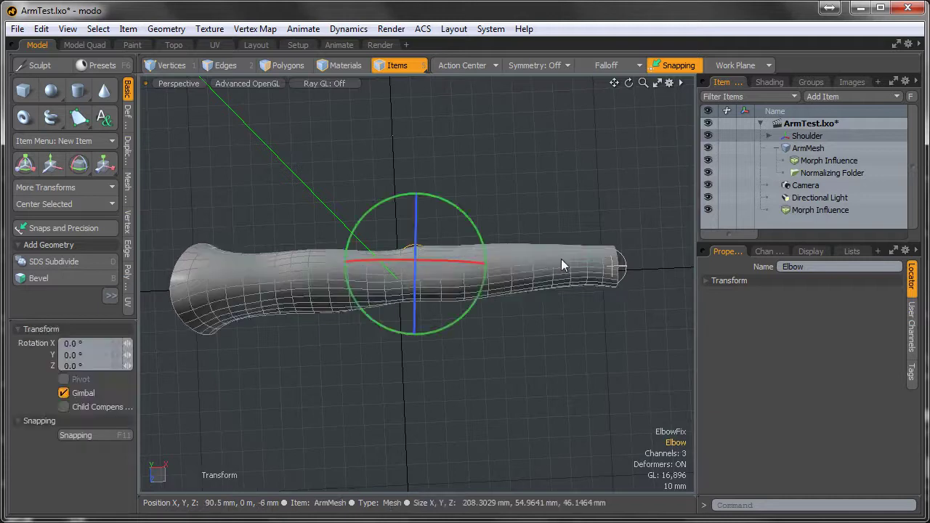
pyautogui.click(715, 282)
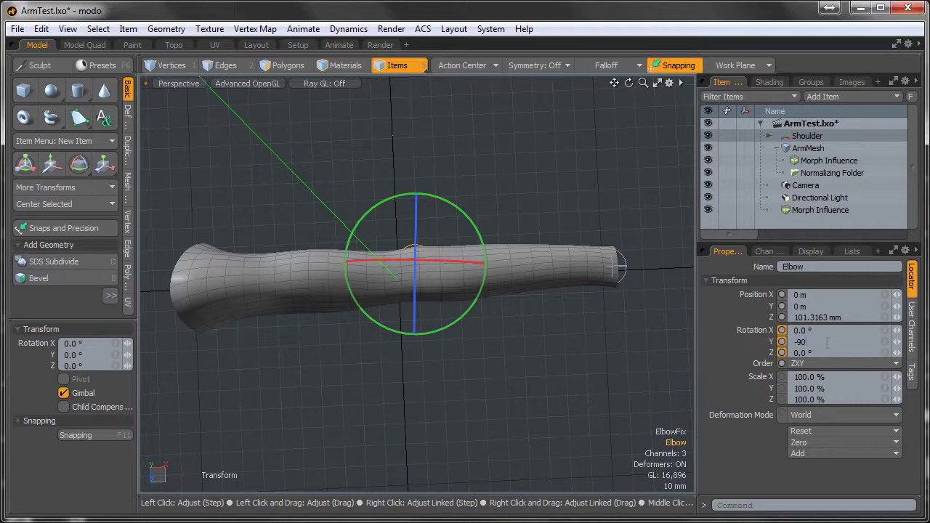
pyautogui.press('q')
pyautogui.click(449, 317)
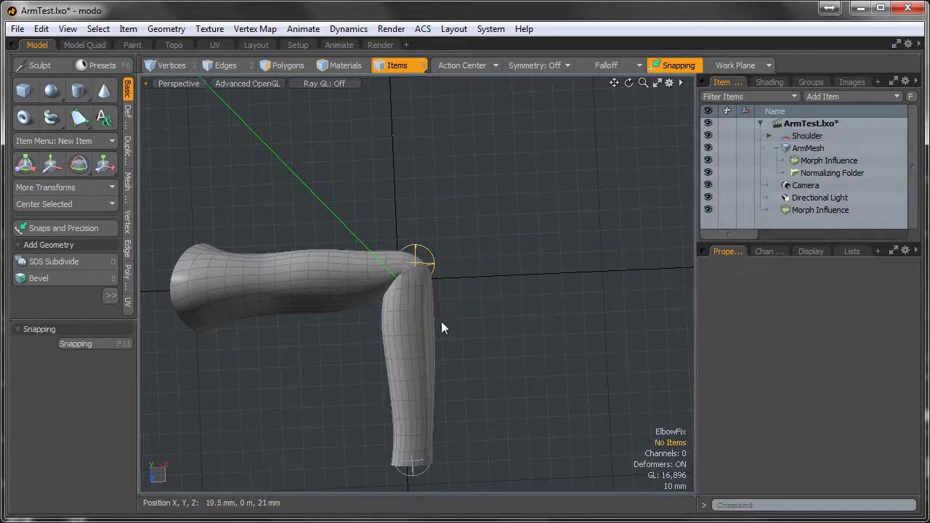
# Step: Hide the Morph Influence item in the viewport and display the bent arm without subdivision smoothing
pyautogui.keyDown('alt'); pyautogui.moveTo(436, 333); pyautogui.dragTo(469, 314, button='middle'); pyautogui.keyUp('alt')
pyautogui.keyDown('alt'); pyautogui.moveTo(469, 313); pyautogui.dragTo(521, 309, button='right'); pyautogui.keyUp('alt')
pyautogui.keyDown('alt'); pyautogui.moveTo(521, 310); pyautogui.dragTo(495, 290); pyautogui.keyUp('alt')
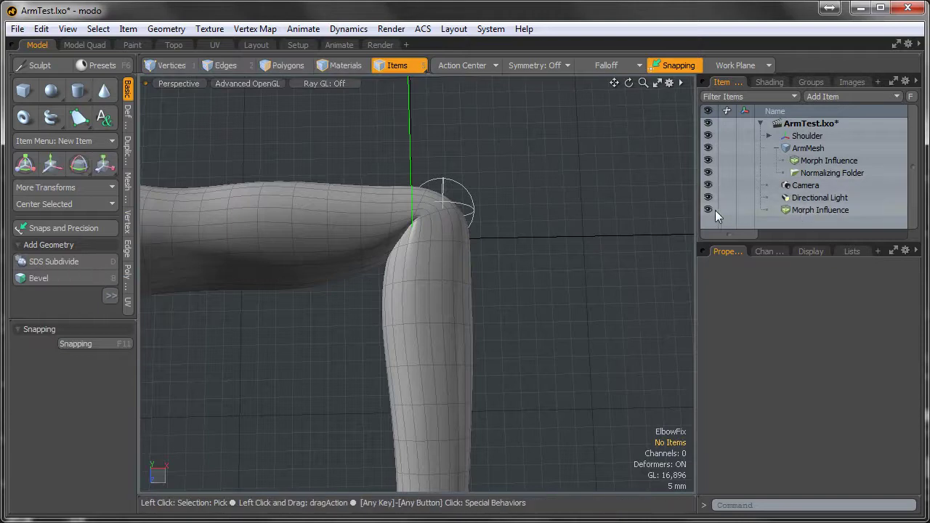
pyautogui.keyDown('alt'); pyautogui.moveTo(554, 257); pyautogui.dragTo(428, 283); pyautogui.keyUp('alt')
pyautogui.moveTo(428, 282)
pyautogui.keyDown('alt'); pyautogui.mouseDown(button='right')
pyautogui.moveTo(425, 299)
pyautogui.moveTo(436, 278)
pyautogui.mouseUp(button='right'); pyautogui.keyUp('alt')
pyautogui.keyDown('alt'); pyautogui.moveTo(436, 278); pyautogui.dragTo(448, 331); pyautogui.keyUp('alt')
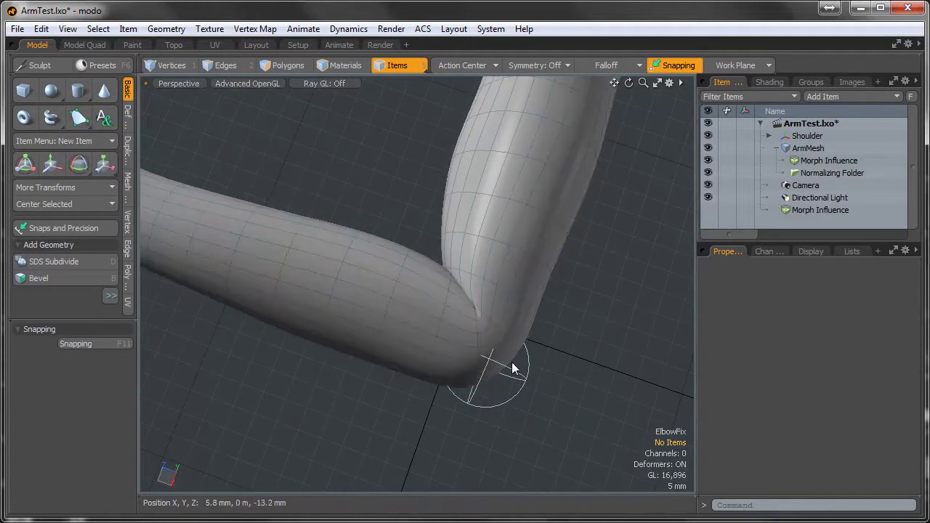
pyautogui.keyDown('alt'); pyautogui.moveTo(512, 368); pyautogui.dragTo(428, 320); pyautogui.keyUp('alt')
# Step: Select the arm mesh's Morph Influence deformer and check that ElbowFix is the active morph map
pyautogui.click(813, 163)
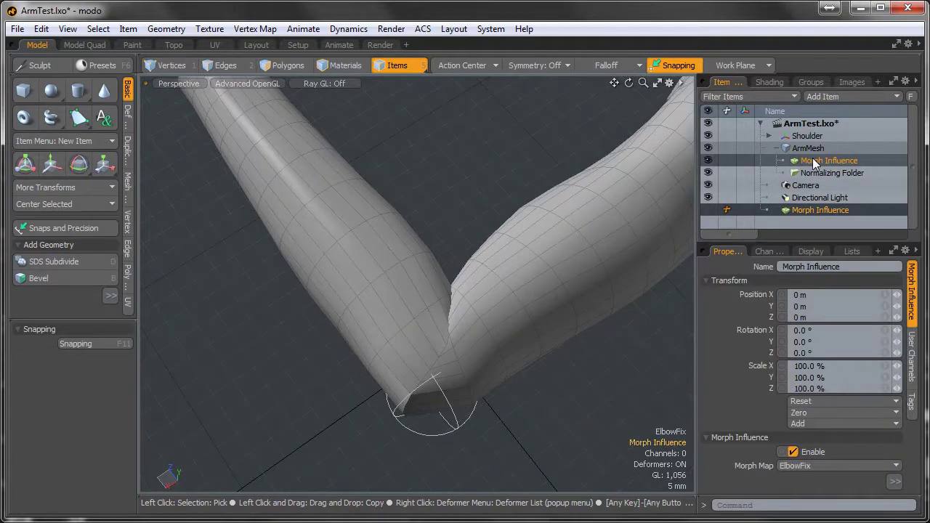
pyautogui.click(852, 251)
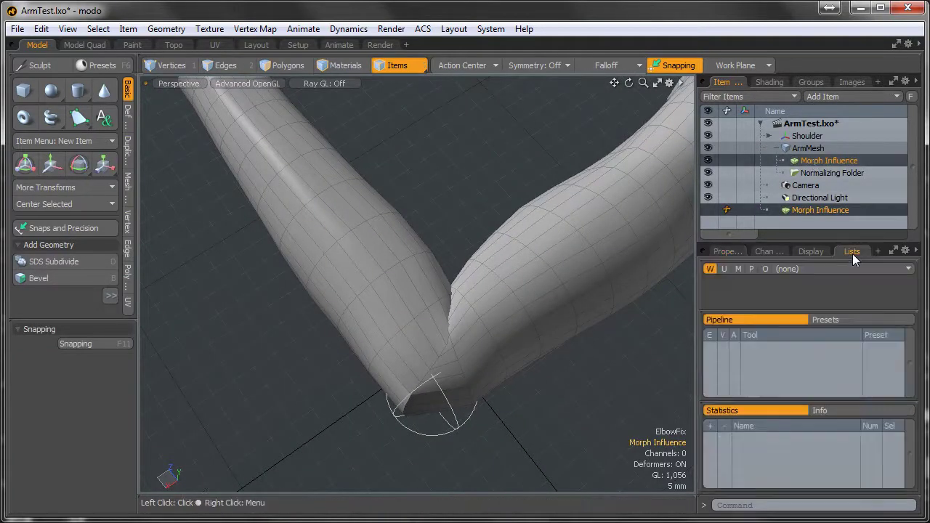
pyautogui.moveTo(736, 306); pyautogui.dragTo(736, 368)
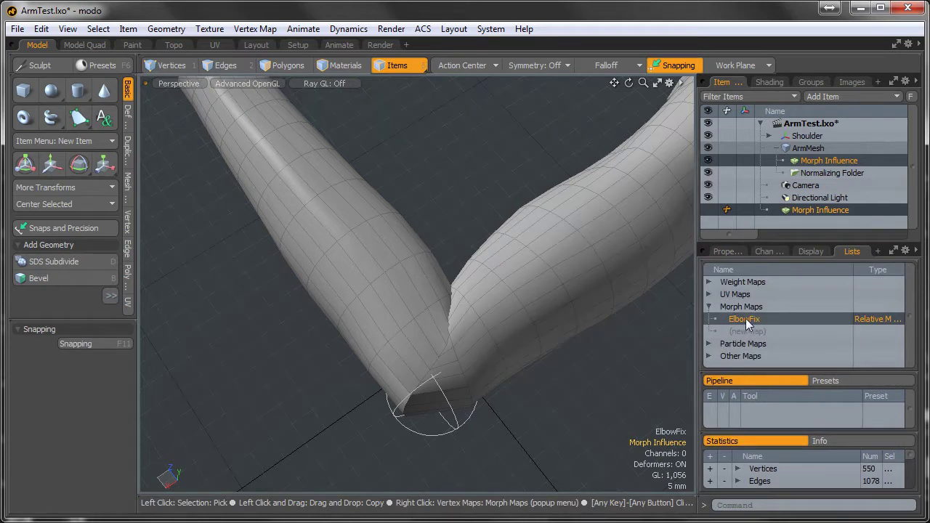
# Step: Open the sculpting palette, fit it beside the elbow and choose the Move sculpting brush
pyautogui.keyDown('alt'); pyautogui.moveTo(492, 332); pyautogui.dragTo(569, 339); pyautogui.keyUp('alt')
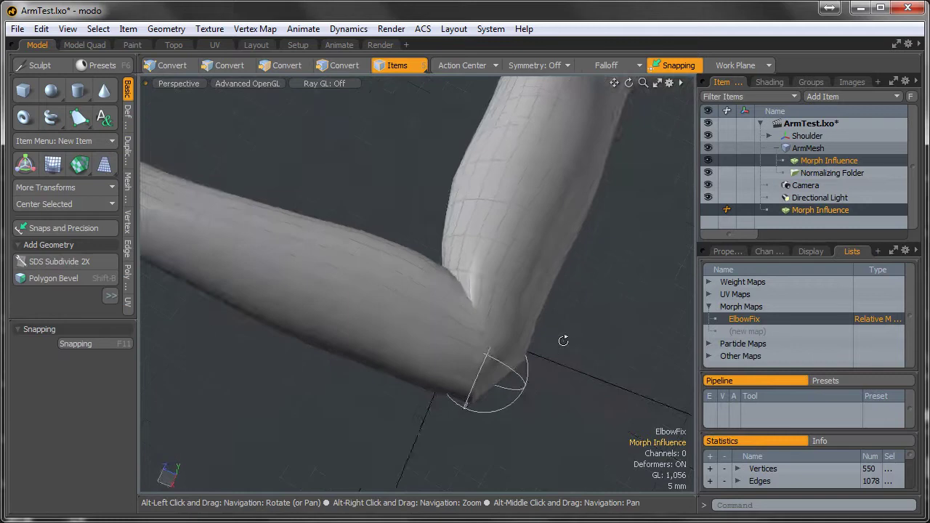
pyautogui.keyDown('alt'); pyautogui.moveTo(568, 338); pyautogui.dragTo(528, 332, button='right'); pyautogui.keyUp('alt')
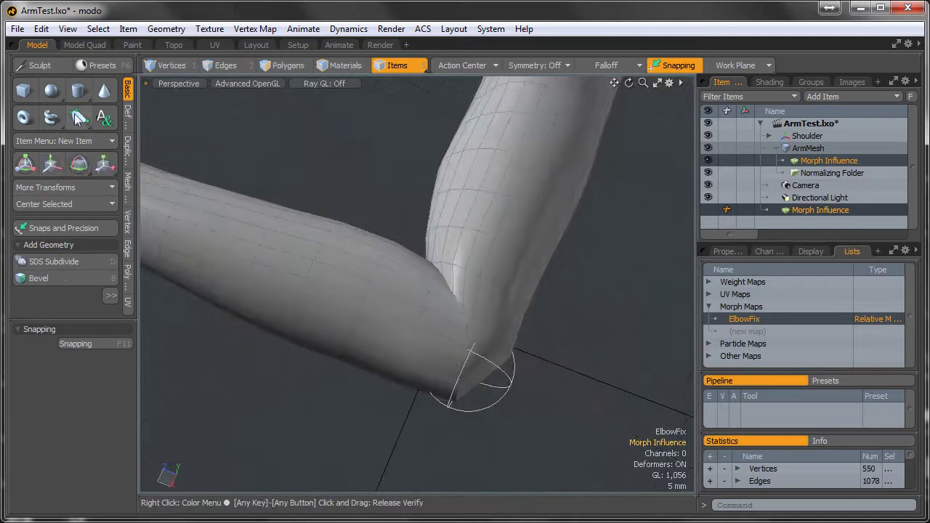
pyautogui.click(37, 64)
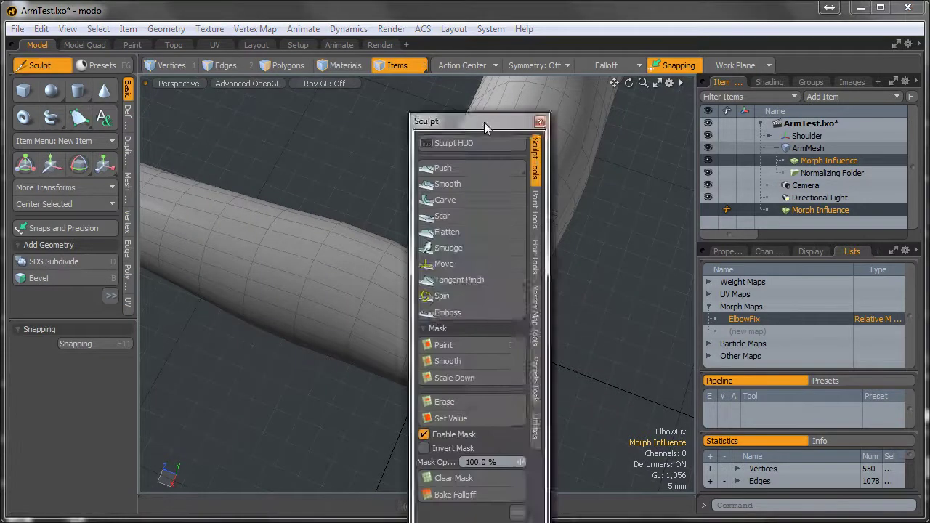
pyautogui.moveTo(307, 123); pyautogui.dragTo(224, 96)
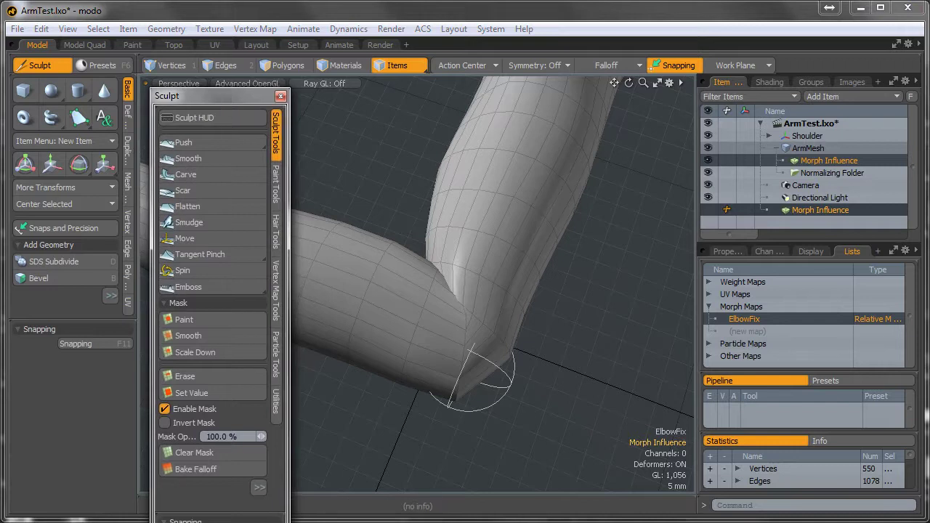
pyautogui.moveTo(222, 521)
pyautogui.mouseDown()
pyautogui.moveTo(228, 492)
pyautogui.moveTo(228, 501)
pyautogui.mouseUp()
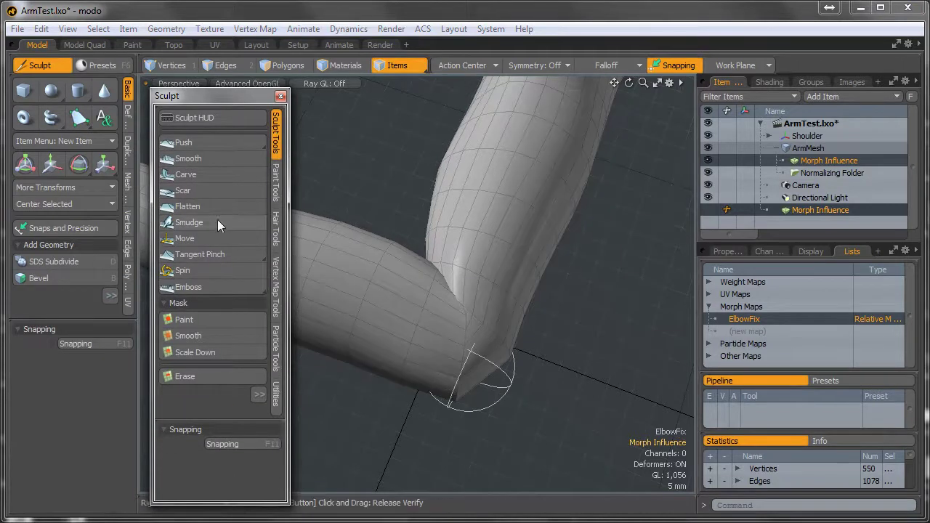
pyautogui.click(199, 239)
# Step: Resize the Move brush to 138 and reshape the bent elbow's inner crease and outer tip
pyautogui.scroll(5, 464, 327)
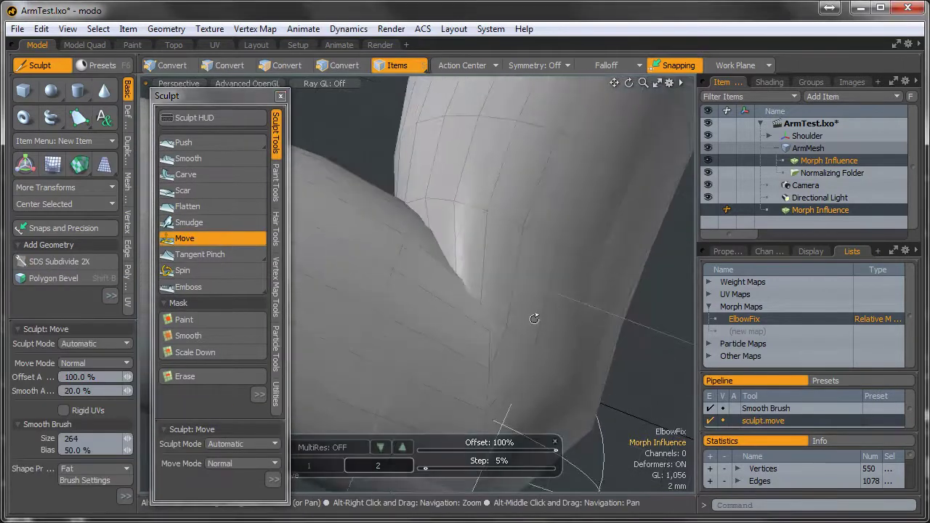
pyautogui.keyDown('alt'); pyautogui.moveTo(462, 325); pyautogui.dragTo(455, 326); pyautogui.keyUp('alt')
pyautogui.moveTo(464, 315); pyautogui.dragTo(373, 317, button='right')
pyautogui.moveTo(466, 312)
pyautogui.mouseDown()
pyautogui.moveTo(457, 358)
pyautogui.moveTo(462, 289)
pyautogui.moveTo(428, 394)
pyautogui.moveTo(431, 356)
pyautogui.moveTo(436, 383)
pyautogui.moveTo(513, 389)
pyautogui.mouseUp()
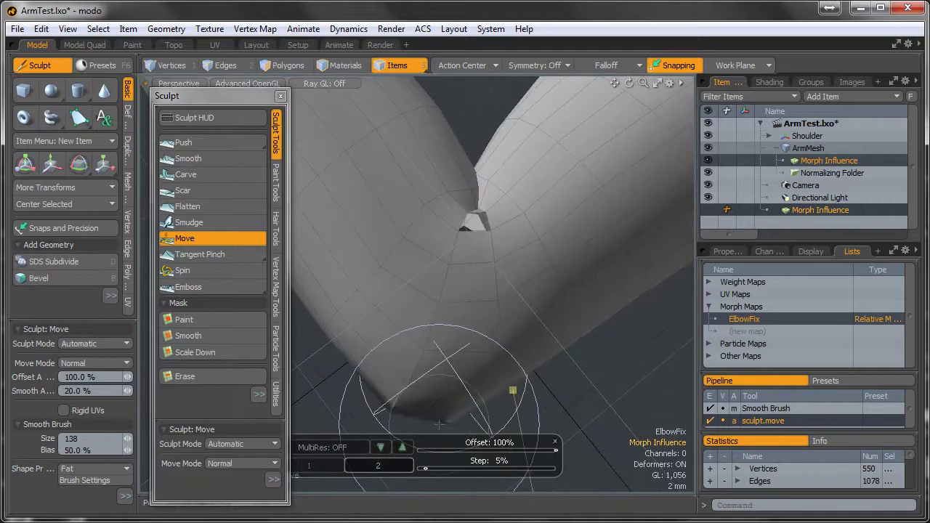
pyautogui.moveTo(456, 421); pyautogui.dragTo(458, 422)
pyautogui.moveTo(496, 355); pyautogui.dragTo(480, 360)
# Step: Try a Move stroke across the inner elbow crease and undo it
pyautogui.keyDown('alt'); pyautogui.moveTo(483, 251); pyautogui.dragTo(482, 307); pyautogui.keyUp('alt')
pyautogui.moveTo(482, 228)
pyautogui.mouseDown()
pyautogui.moveTo(484, 159)
pyautogui.moveTo(501, 167)
pyautogui.moveTo(499, 196)
pyautogui.moveTo(380, 326)
pyautogui.moveTo(392, 311)
pyautogui.mouseUp()
pyautogui.hotkey('ctrl', 'z')
pyautogui.keyDown('alt'); pyautogui.moveTo(378, 374); pyautogui.dragTo(389, 354); pyautogui.keyUp('alt')
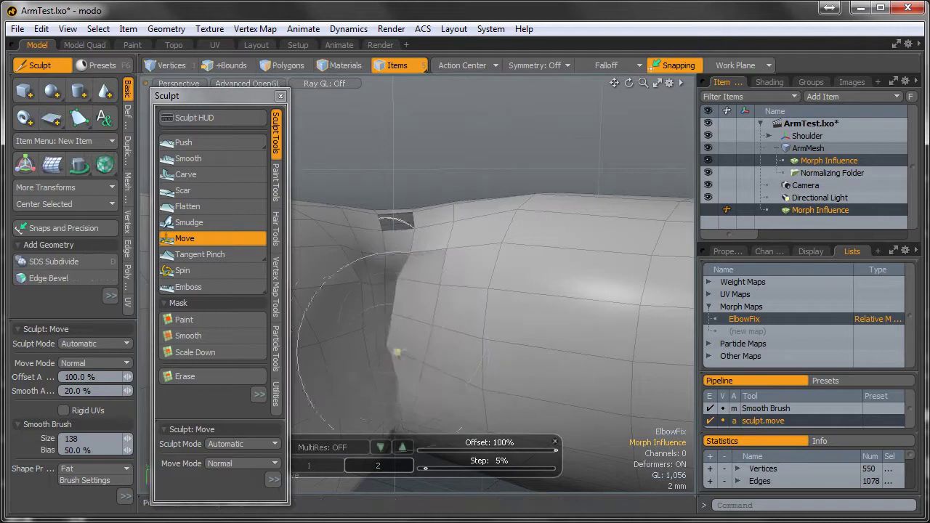
pyautogui.moveTo(391, 401)
pyautogui.keyDown('alt'); pyautogui.mouseDown()
pyautogui.moveTo(385, 378)
pyautogui.moveTo(380, 402)
pyautogui.moveTo(400, 336)
pyautogui.moveTo(377, 279)
pyautogui.moveTo(392, 287)
pyautogui.moveTo(383, 284)
pyautogui.moveTo(370, 329)
pyautogui.mouseUp(); pyautogui.keyUp('alt')
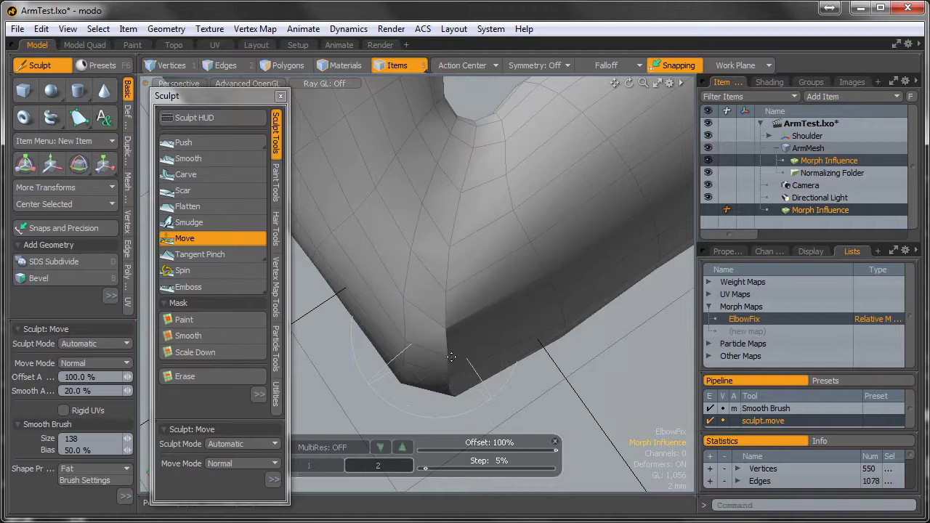
# Step: Preview the elbow with subdivision smoothing, return to the unsmoothed mesh and refine the outer elbow tip with the Move brush
pyautogui.press('Tab')
pyautogui.keyDown('alt'); pyautogui.moveTo(453, 357); pyautogui.dragTo(489, 398); pyautogui.keyUp('alt')
pyautogui.press('Tab')
pyautogui.keyDown('alt'); pyautogui.moveTo(490, 357); pyautogui.dragTo(455, 304); pyautogui.keyUp('alt')
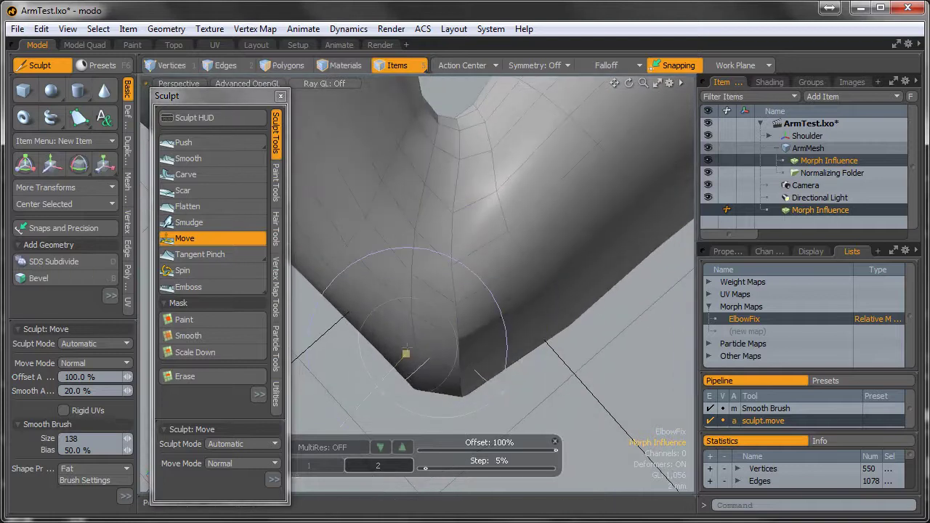
# Step: Pull the upper arm's inner edge near the crease outward into the gap, using the Move brush at size 123
pyautogui.keyDown('alt'); pyautogui.moveTo(438, 235); pyautogui.dragTo(466, 289); pyautogui.keyUp('alt')
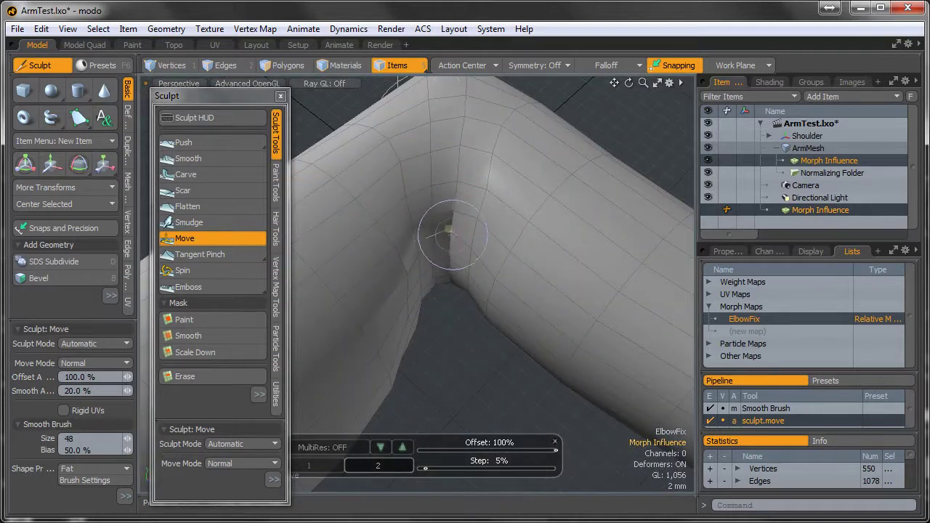
pyautogui.keyDown('alt'); pyautogui.moveTo(454, 238); pyautogui.dragTo(473, 268); pyautogui.keyUp('alt')
pyautogui.moveTo(473, 268)
pyautogui.keyDown('alt'); pyautogui.mouseDown(button='right')
pyautogui.moveTo(442, 266)
pyautogui.moveTo(493, 265)
pyautogui.mouseUp(button='right'); pyautogui.keyUp('alt')
pyautogui.moveTo(422, 280); pyautogui.dragTo(437, 292)
pyautogui.moveTo(436, 291); pyautogui.dragTo(436, 305, button='right')
pyautogui.moveTo(413, 334); pyautogui.dragTo(425, 347)
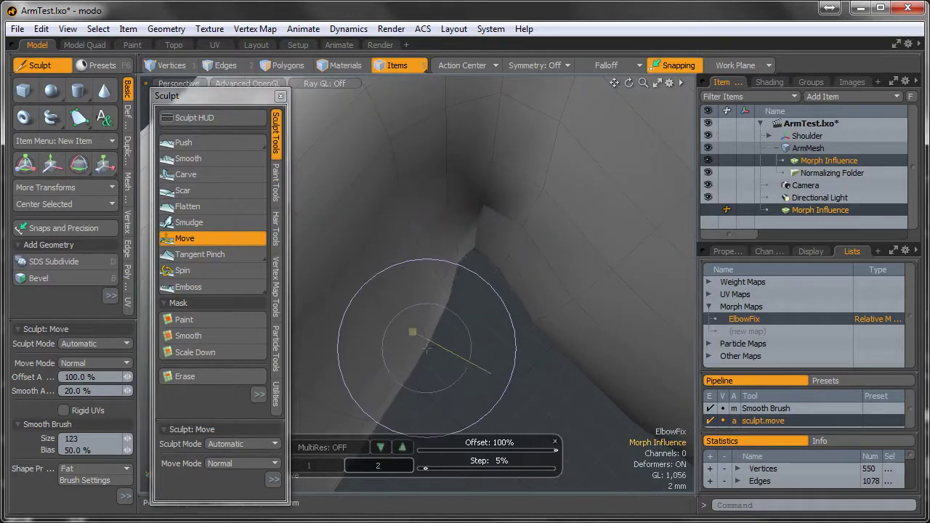
pyautogui.moveTo(383, 416); pyautogui.dragTo(400, 432)
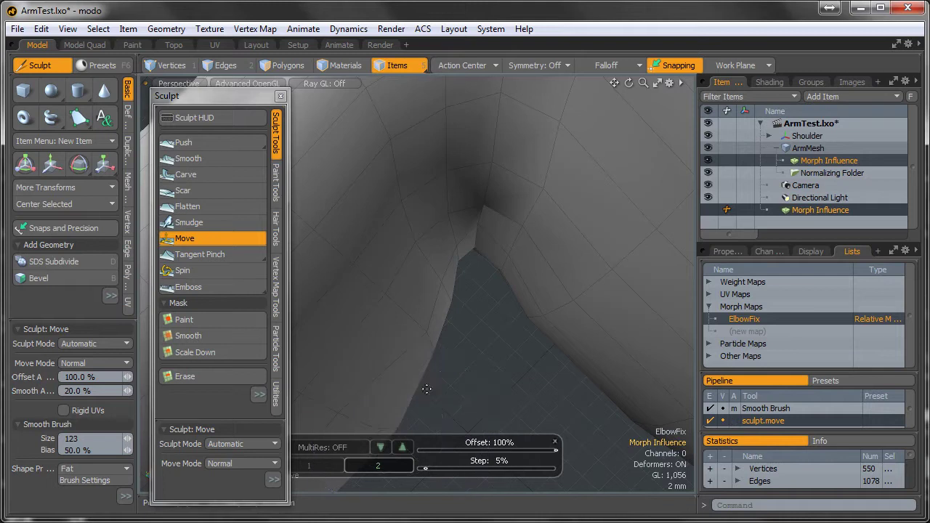
# Step: Enlarge the Move brush to 187 and fill out the upper arm's inner contour farther from the crease
pyautogui.keyDown('alt'); pyautogui.moveTo(438, 376); pyautogui.dragTo(489, 224); pyautogui.keyUp('alt')
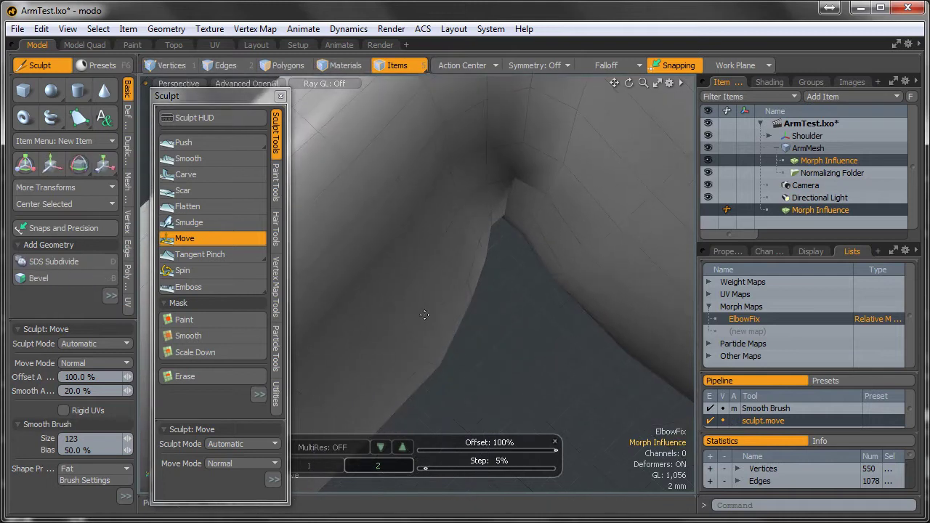
pyautogui.moveTo(406, 346); pyautogui.dragTo(452, 346, button='right')
pyautogui.moveTo(391, 348); pyautogui.dragTo(411, 361)
pyautogui.moveTo(411, 361); pyautogui.dragTo(411, 361, button='right')
# Step: Pull the forearm's inner edge outward toward the upper arm with the Move brush at sizes 81 and 119
pyautogui.keyDown('alt'); pyautogui.moveTo(429, 247); pyautogui.dragTo(460, 210); pyautogui.keyUp('alt')
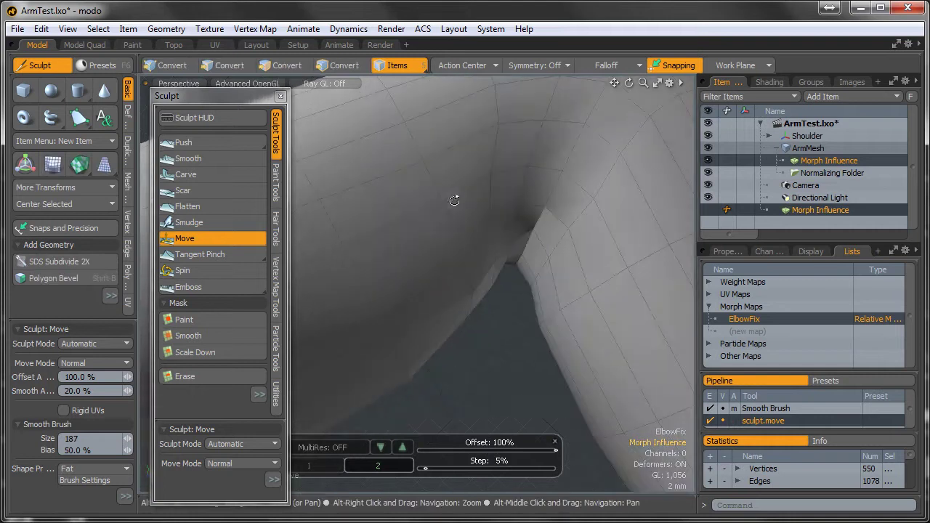
pyautogui.moveTo(532, 313)
pyautogui.mouseDown()
pyautogui.moveTo(513, 327)
pyautogui.moveTo(529, 326)
pyautogui.mouseUp()
pyautogui.keyDown('alt'); pyautogui.moveTo(574, 353); pyautogui.dragTo(566, 334); pyautogui.keyUp('alt')
pyautogui.moveTo(552, 320); pyautogui.dragTo(505, 320, button='right')
pyautogui.moveTo(525, 276); pyautogui.dragTo(496, 276, button='right')
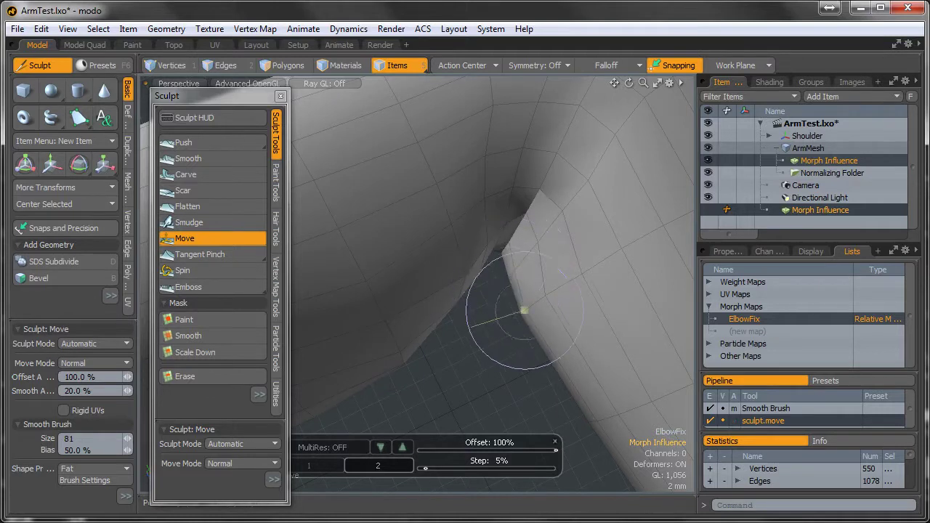
pyautogui.moveTo(521, 311)
pyautogui.keyDown('alt'); pyautogui.mouseDown()
pyautogui.moveTo(534, 259)
pyautogui.moveTo(554, 250)
pyautogui.mouseUp(); pyautogui.keyUp('alt')
pyautogui.moveTo(584, 333); pyautogui.dragTo(561, 356)
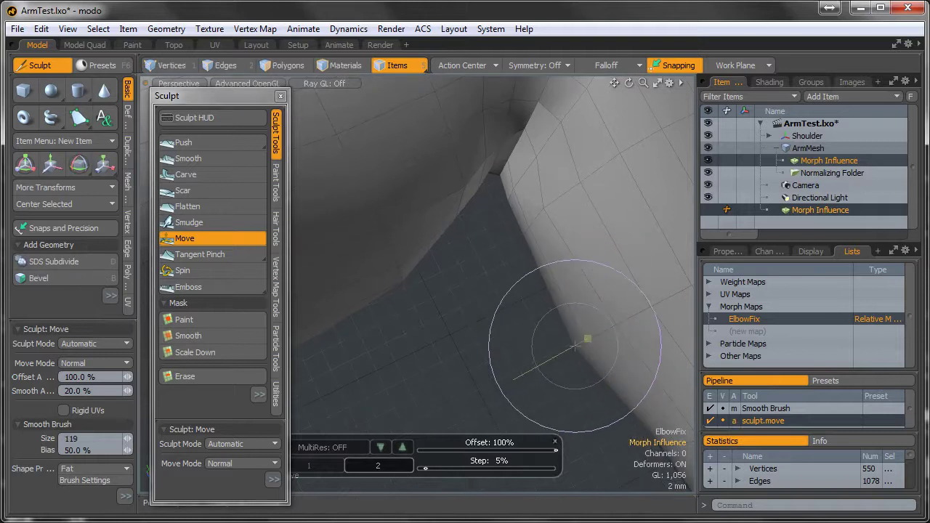
pyautogui.scroll(-3, 510, 248)
pyautogui.keyDown('alt'); pyautogui.keyDown('shift'); pyautogui.moveTo(528, 226); pyautogui.dragTo(519, 294); pyautogui.keyUp('shift'); pyautogui.keyUp('alt')
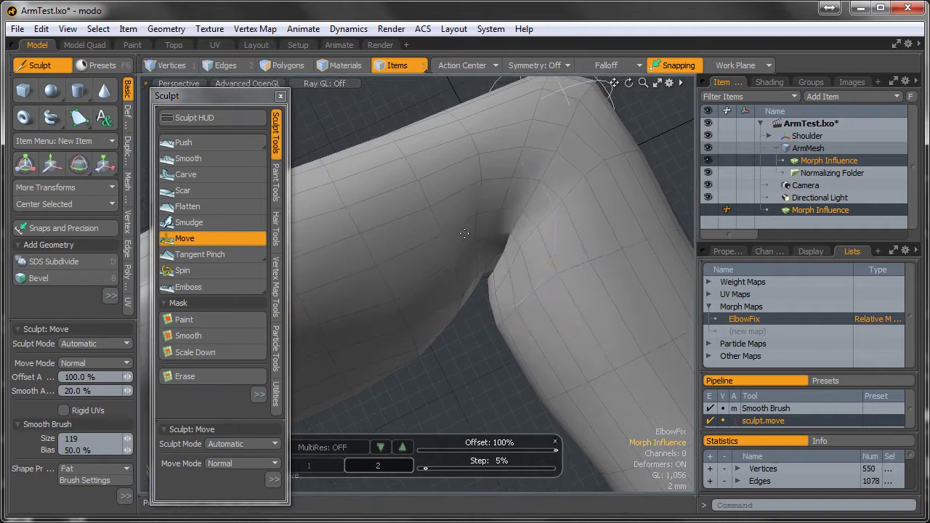
pyautogui.click(200, 255)
pyautogui.keyDown('alt'); pyautogui.moveTo(435, 269); pyautogui.dragTo(523, 208); pyautogui.keyUp('alt')
pyautogui.keyDown('alt'); pyautogui.moveTo(487, 253); pyautogui.dragTo(484, 237); pyautogui.keyUp('alt')
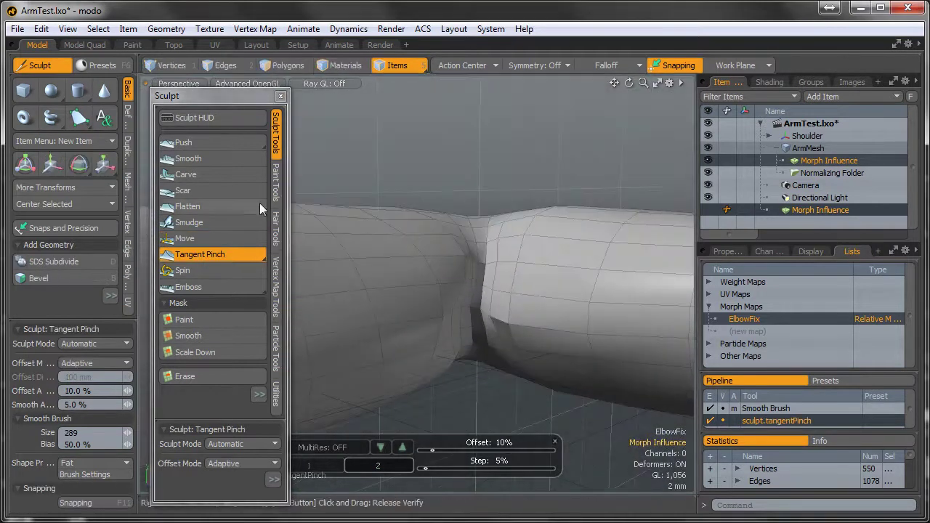
# Step: Switch back to the Move brush at size 153 and push the upper arm's surface into the elbow crease toward the forearm
pyautogui.click(246, 238)
pyautogui.scroll(3, 509, 291)
pyautogui.keyDown('alt'); pyautogui.moveTo(523, 305); pyautogui.dragTo(585, 363); pyautogui.keyUp('alt')
pyautogui.moveTo(440, 271); pyautogui.dragTo(341, 273, button='right')
pyautogui.moveTo(440, 270); pyautogui.dragTo(470, 271)
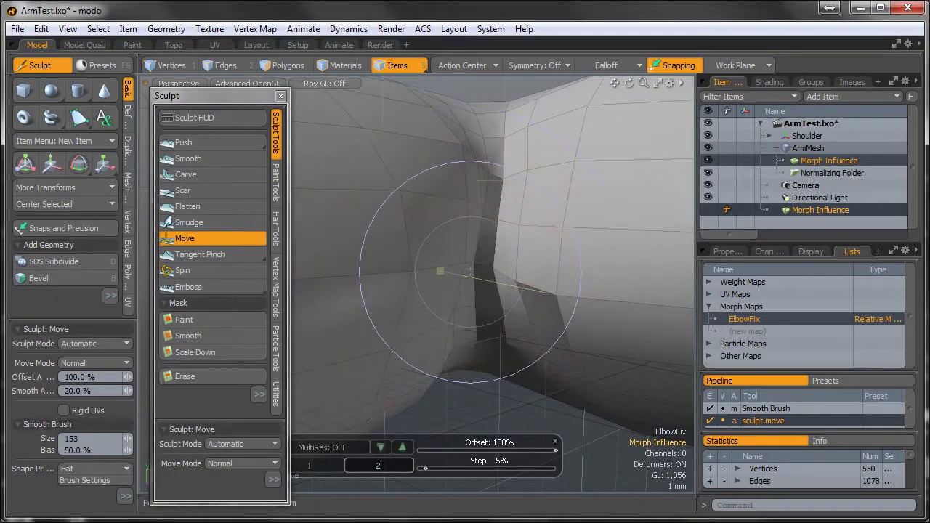
pyautogui.moveTo(466, 309); pyautogui.dragTo(481, 310)
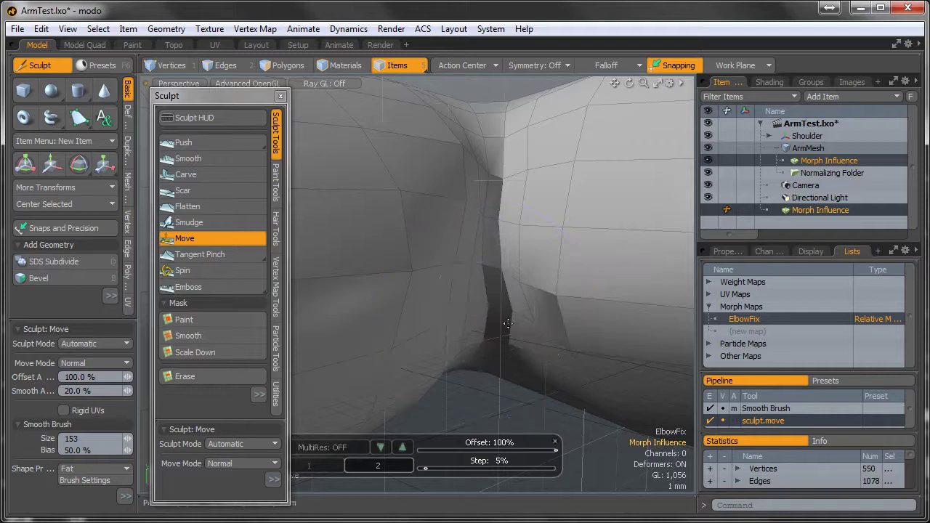
# Step: Reduce the Move brush to 63 and adjust the forearm's edge along the elbow crease
pyautogui.moveTo(511, 319); pyautogui.dragTo(517, 312, button='right')
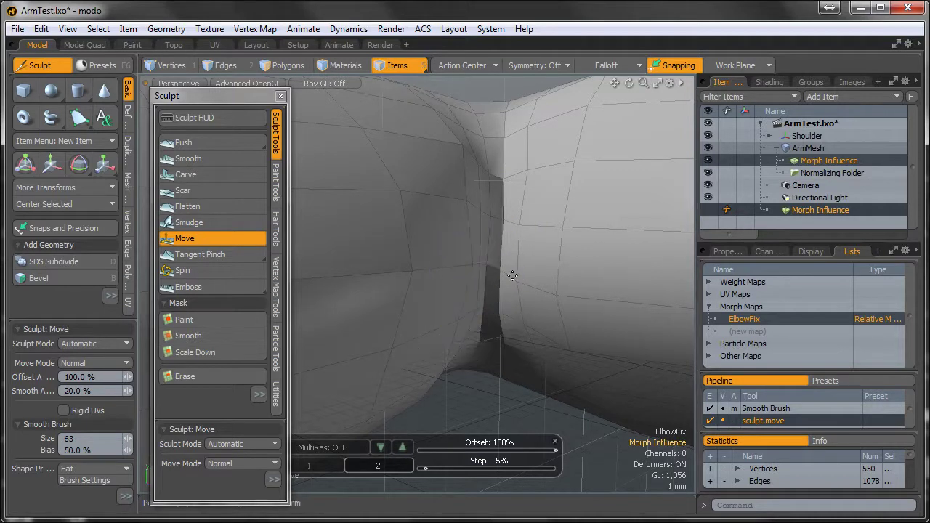
pyautogui.moveTo(510, 274); pyautogui.dragTo(505, 266)
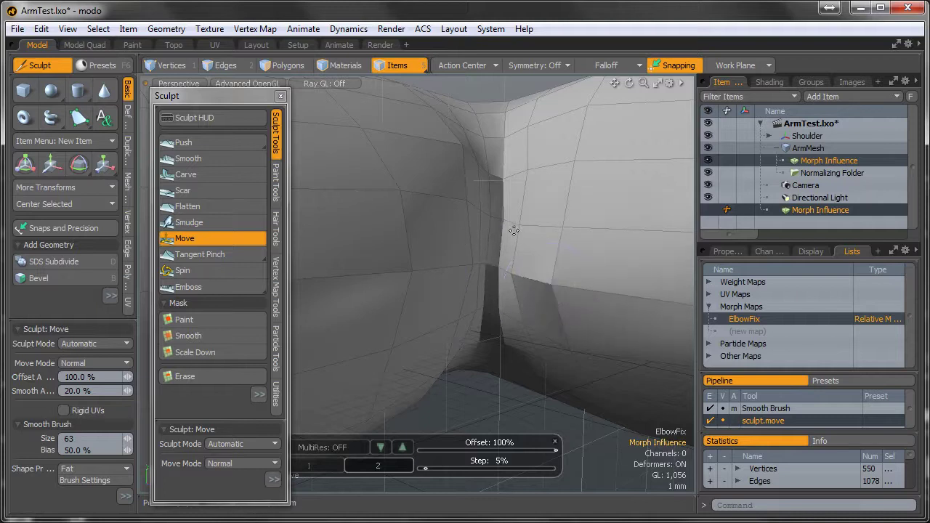
pyautogui.moveTo(518, 230)
pyautogui.mouseDown()
pyautogui.moveTo(530, 229)
pyautogui.moveTo(546, 189)
pyautogui.mouseUp()
# Step: Enlarge the Move brush to 130 and close the gap where the upper arm and forearm meet on the far side
pyautogui.moveTo(533, 156)
pyautogui.keyDown('alt'); pyautogui.mouseDown()
pyautogui.moveTo(524, 165)
pyautogui.moveTo(508, 158)
pyautogui.moveTo(520, 230)
pyautogui.moveTo(537, 261)
pyautogui.moveTo(533, 307)
pyautogui.moveTo(501, 338)
pyautogui.mouseUp(); pyautogui.keyUp('alt')
pyautogui.moveTo(463, 373); pyautogui.dragTo(491, 374, button='right')
pyautogui.keyDown('alt'); pyautogui.moveTo(492, 373); pyautogui.dragTo(492, 268); pyautogui.keyUp('alt')
pyautogui.moveTo(467, 321); pyautogui.dragTo(480, 321, button='right')
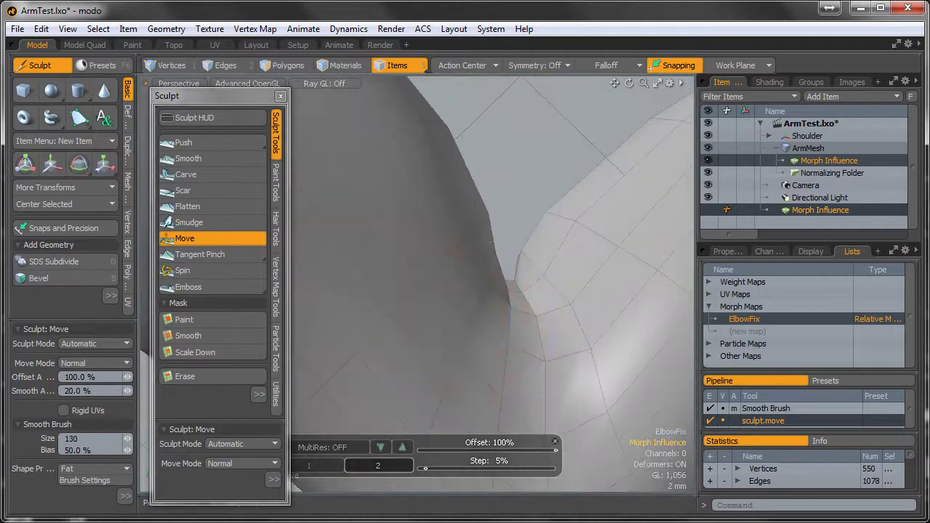
pyautogui.moveTo(473, 297)
pyautogui.mouseDown()
pyautogui.moveTo(494, 283)
pyautogui.moveTo(487, 270)
pyautogui.moveTo(576, 292)
pyautogui.mouseUp()
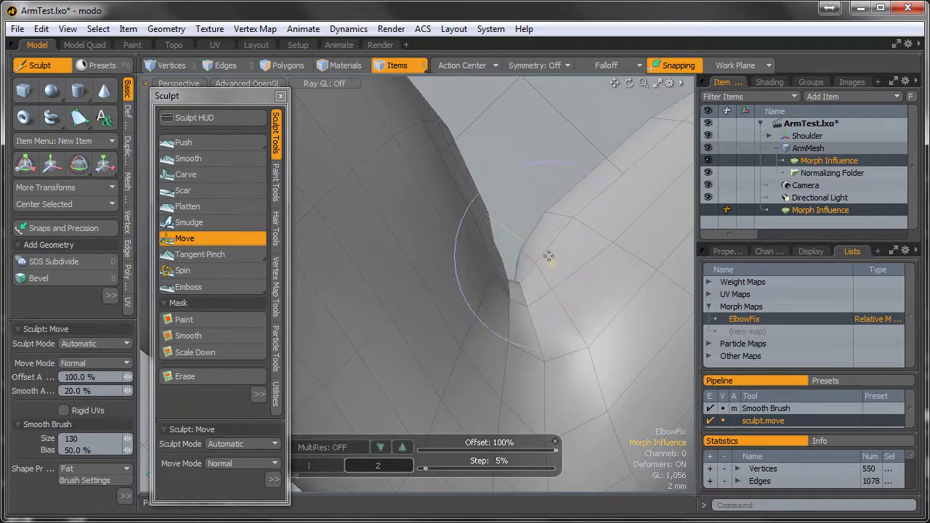
pyautogui.moveTo(550, 260)
pyautogui.keyDown('alt'); pyautogui.mouseDown()
pyautogui.moveTo(509, 317)
pyautogui.moveTo(501, 308)
pyautogui.mouseUp(); pyautogui.keyUp('alt')
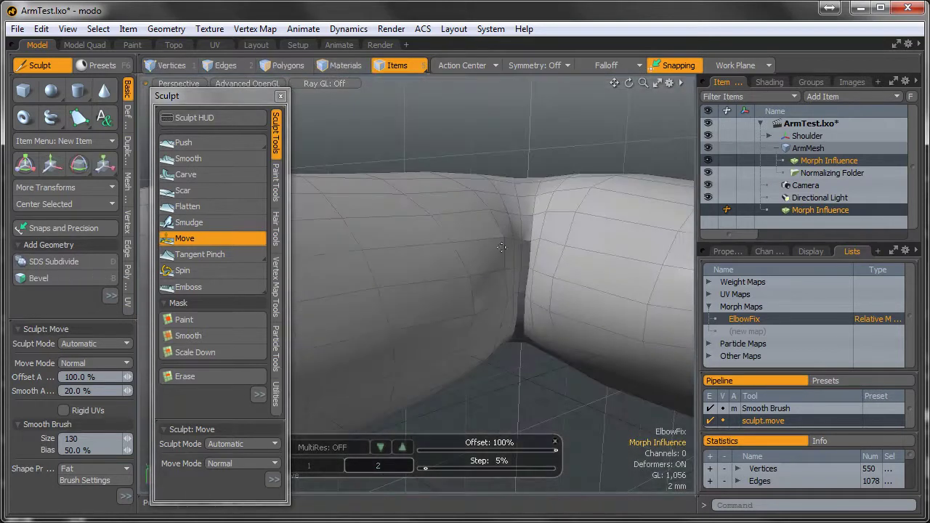
# Step: Tighten the vertices along the elbow crease with the Tangent Pinch brush at size 136, then reduce it to 84
pyautogui.click(225, 255)
pyautogui.moveTo(507, 213)
pyautogui.mouseDown(button='right')
pyautogui.moveTo(529, 212)
pyautogui.moveTo(510, 213)
pyautogui.mouseUp(button='right')
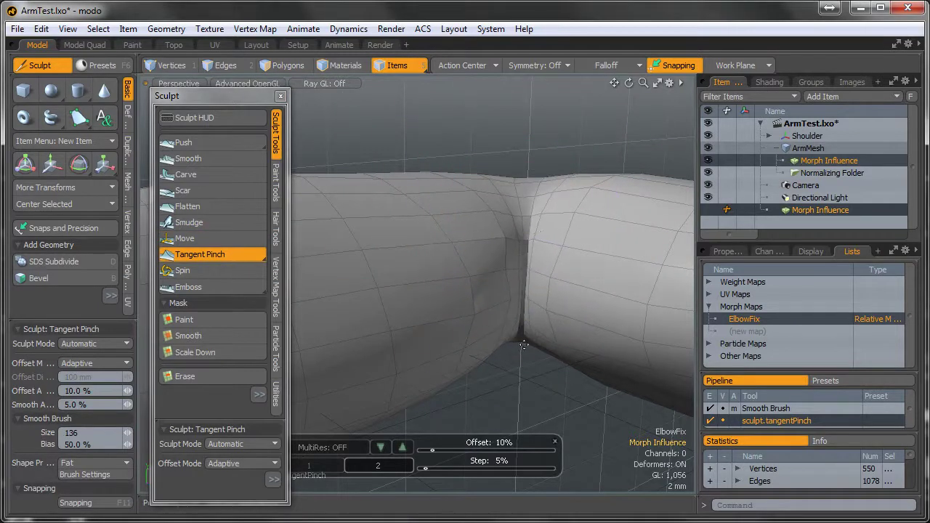
pyautogui.keyDown('alt'); pyautogui.moveTo(534, 307); pyautogui.dragTo(549, 388); pyautogui.keyUp('alt')
pyautogui.keyDown('alt'); pyautogui.moveTo(568, 185); pyautogui.dragTo(558, 242); pyautogui.keyUp('alt')
pyautogui.moveTo(570, 166)
pyautogui.keyDown('alt'); pyautogui.mouseDown()
pyautogui.moveTo(556, 178)
pyautogui.moveTo(550, 257)
pyautogui.mouseUp(); pyautogui.keyUp('alt')
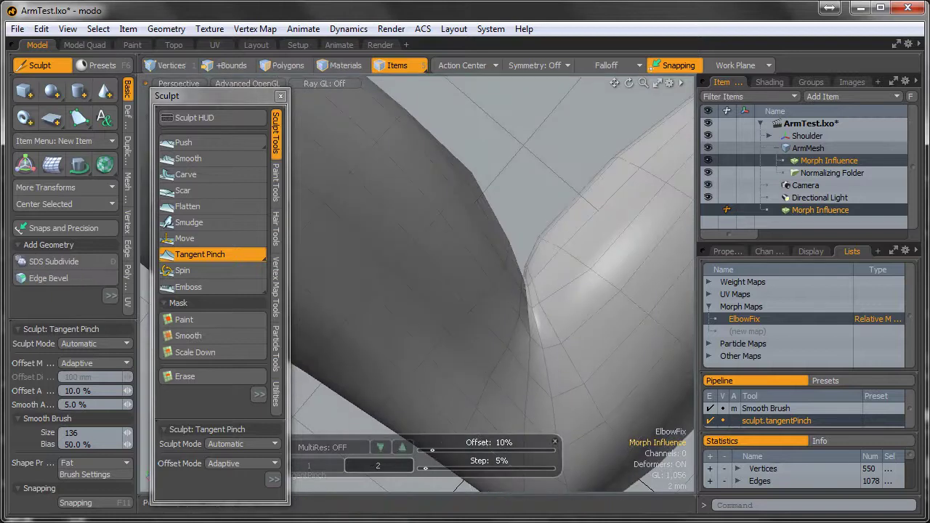
pyautogui.keyDown('alt'); pyautogui.moveTo(481, 380); pyautogui.dragTo(516, 241); pyautogui.keyUp('alt')
pyautogui.moveTo(515, 241); pyautogui.dragTo(489, 241, button='right')
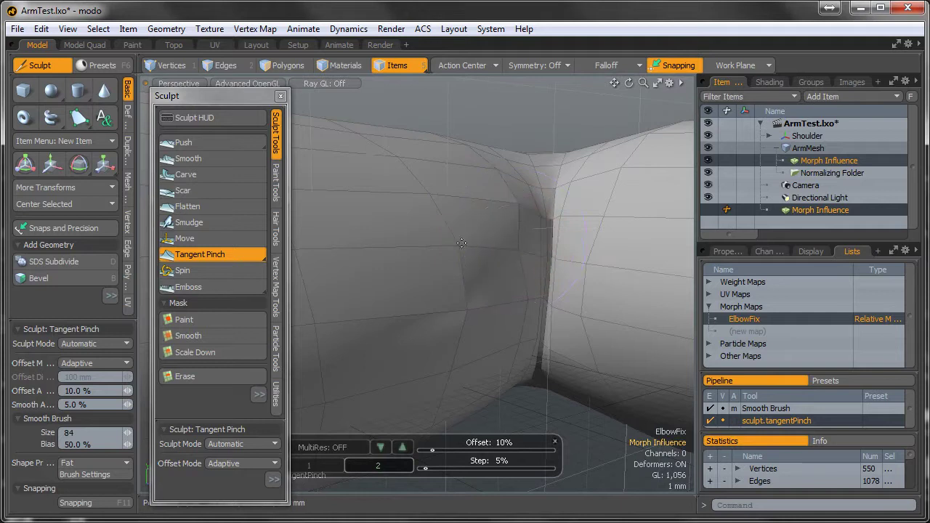
# Step: Return to the Move brush and display the bent arm with subdivision smoothing
pyautogui.click(194, 240)
pyautogui.moveTo(535, 251); pyautogui.dragTo(550, 284, button='right')
pyautogui.press('Tab')
pyautogui.keyDown('alt'); pyautogui.moveTo(562, 286); pyautogui.dragTo(587, 419); pyautogui.keyUp('alt')
pyautogui.keyDown('alt'); pyautogui.moveTo(587, 419); pyautogui.dragTo(568, 265, button='right'); pyautogui.keyUp('alt')
pyautogui.keyDown('alt'); pyautogui.moveTo(568, 265); pyautogui.dragTo(424, 302); pyautogui.keyUp('alt')
pyautogui.keyDown('alt'); pyautogui.moveTo(424, 302); pyautogui.dragTo(488, 330, button='right'); pyautogui.keyUp('alt')
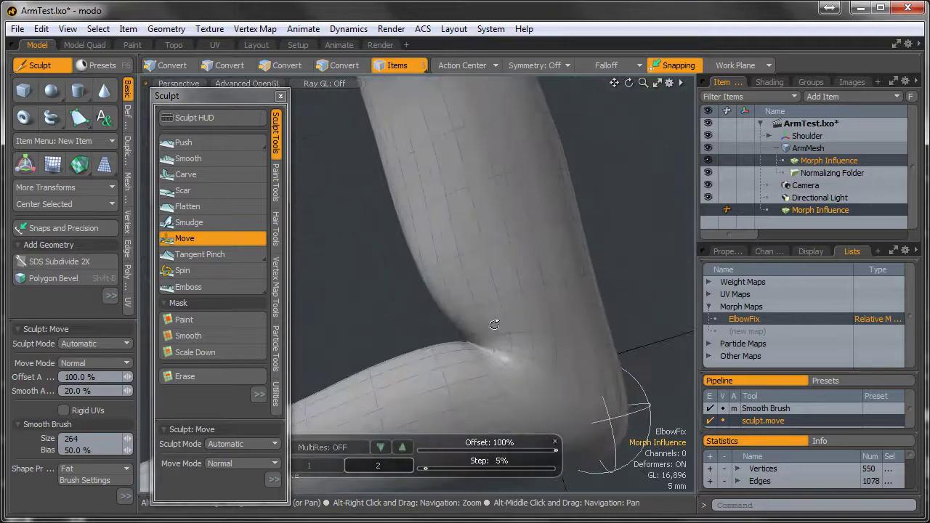
pyautogui.keyDown('alt'); pyautogui.moveTo(487, 330); pyautogui.dragTo(512, 319, button='middle'); pyautogui.keyUp('alt')
pyautogui.keyDown('alt'); pyautogui.moveTo(482, 280); pyautogui.dragTo(512, 299, button='right'); pyautogui.keyUp('alt')
# Step: Set the Move brush to about 204, bulge the upper arm's inner contour outward and adjust the forearm beside the crease
pyautogui.moveTo(411, 231); pyautogui.dragTo(461, 231, button='right')
pyautogui.keyDown('alt'); pyautogui.moveTo(413, 228); pyautogui.dragTo(488, 275, button='middle'); pyautogui.keyUp('alt')
pyautogui.keyDown('alt'); pyautogui.moveTo(488, 275); pyautogui.dragTo(366, 280, button='right'); pyautogui.keyUp('alt')
pyautogui.moveTo(501, 266); pyautogui.dragTo(482, 274)
pyautogui.moveTo(493, 234); pyautogui.dragTo(476, 222)
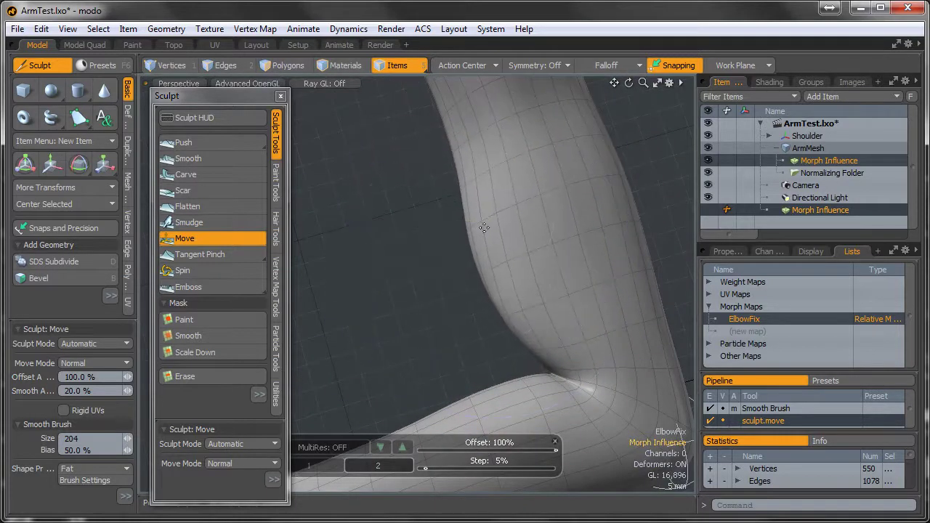
pyautogui.keyDown('alt'); pyautogui.moveTo(534, 364); pyautogui.dragTo(546, 278, button='middle'); pyautogui.keyUp('alt')
pyautogui.moveTo(514, 318)
pyautogui.mouseDown()
pyautogui.moveTo(512, 305)
pyautogui.moveTo(535, 342)
pyautogui.moveTo(527, 368)
pyautogui.mouseUp()
# Step: Drop the Move brush and close the sculpting palette to review the whole bent arm
pyautogui.keyDown('alt'); pyautogui.moveTo(526, 342); pyautogui.dragTo(490, 320, button='right'); pyautogui.keyUp('alt')
pyautogui.keyDown('alt'); pyautogui.moveTo(489, 320); pyautogui.dragTo(525, 315); pyautogui.keyUp('alt')
pyautogui.keyDown('alt'); pyautogui.moveTo(525, 315); pyautogui.dragTo(553, 316, button='right'); pyautogui.keyUp('alt')
pyautogui.moveTo(554, 317)
pyautogui.keyDown('alt'); pyautogui.mouseDown()
pyautogui.moveTo(346, 296)
pyautogui.moveTo(477, 307)
pyautogui.moveTo(533, 355)
pyautogui.moveTo(553, 323)
pyautogui.moveTo(566, 336)
pyautogui.moveTo(565, 305)
pyautogui.mouseUp(); pyautogui.keyUp('alt')
pyautogui.press('q')
pyautogui.click(282, 95)
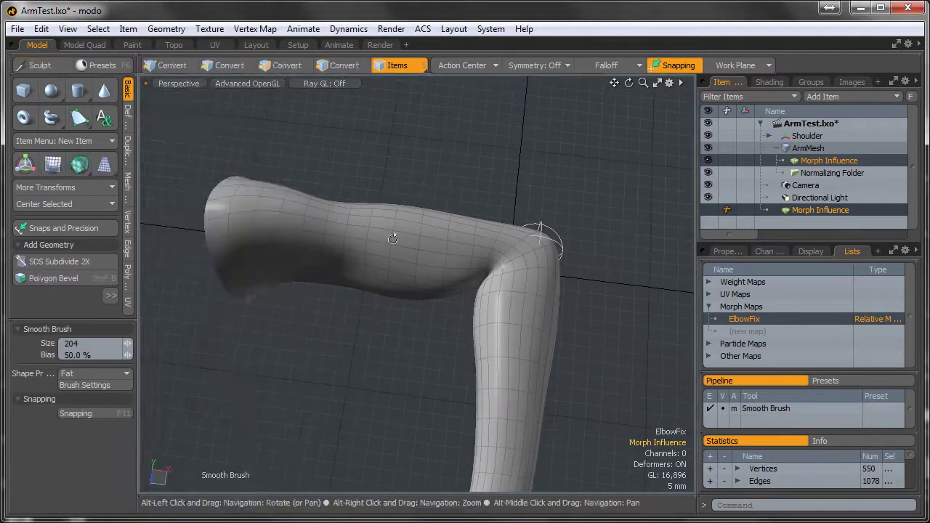
pyautogui.moveTo(388, 270)
pyautogui.keyDown('alt'); pyautogui.mouseDown()
pyautogui.moveTo(452, 240)
pyautogui.moveTo(507, 235)
pyautogui.moveTo(433, 266)
pyautogui.mouseUp(); pyautogui.keyUp('alt')
pyautogui.keyDown('alt'); pyautogui.keyDown('shift'); pyautogui.moveTo(555, 280); pyautogui.dragTo(542, 286); pyautogui.keyUp('shift'); pyautogui.keyUp('alt')
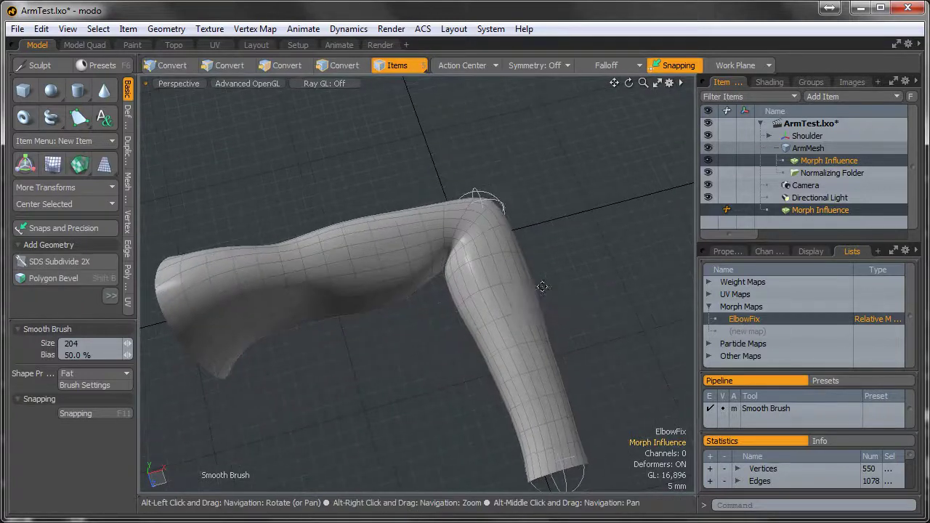
# Step: Straighten the arm by setting the Elbow locator's Y rotation to 0°
pyautogui.click(499, 199)
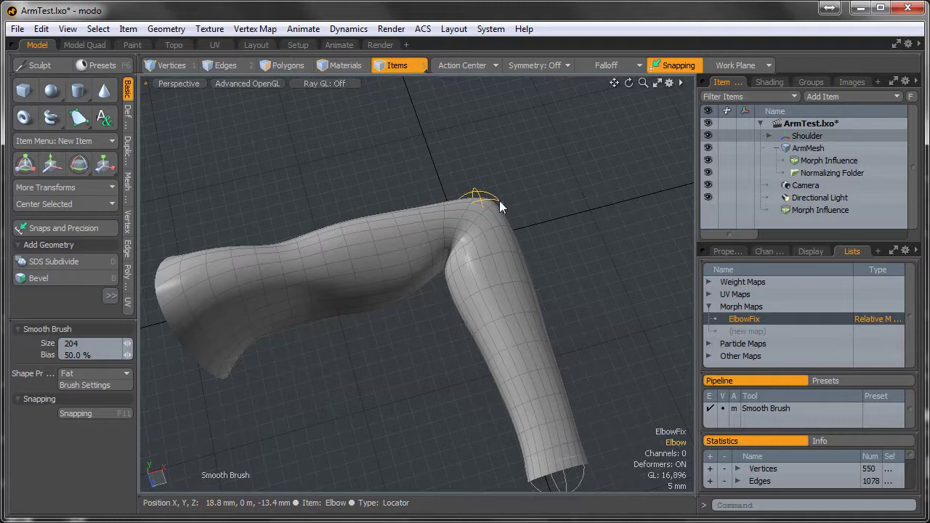
pyautogui.click(727, 251)
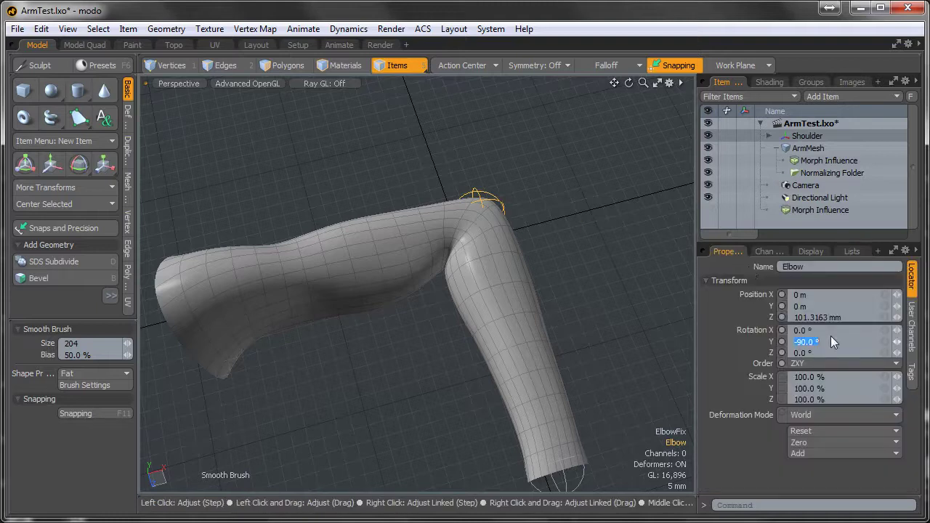
pyautogui.write('0')
pyautogui.press('Return')
pyautogui.keyDown('alt'); pyautogui.moveTo(648, 285); pyautogui.dragTo(477, 352); pyautogui.keyUp('alt')
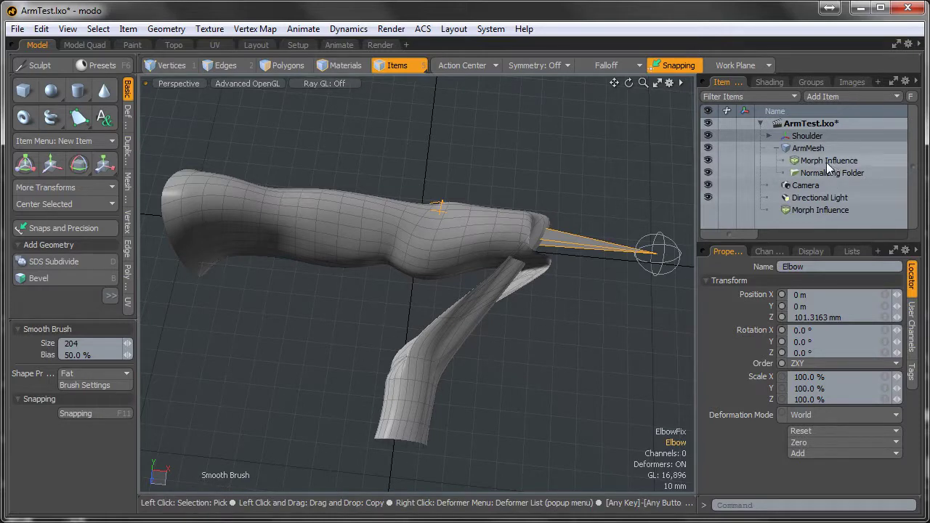
# Step: Turn the arm mesh's Morph Influence off and back on to compare the straight arm with and without ElbowFix
pyautogui.click(708, 160)
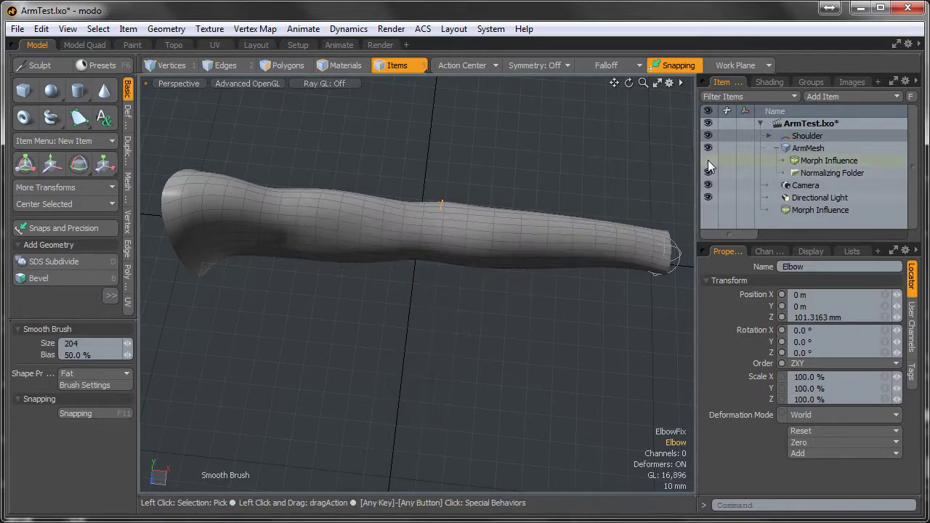
pyautogui.click(707, 161)
pyautogui.keyDown('alt'); pyautogui.moveTo(501, 228); pyautogui.dragTo(324, 273); pyautogui.keyUp('alt')
pyautogui.keyDown('alt'); pyautogui.moveTo(385, 288); pyautogui.dragTo(438, 290); pyautogui.keyUp('alt')
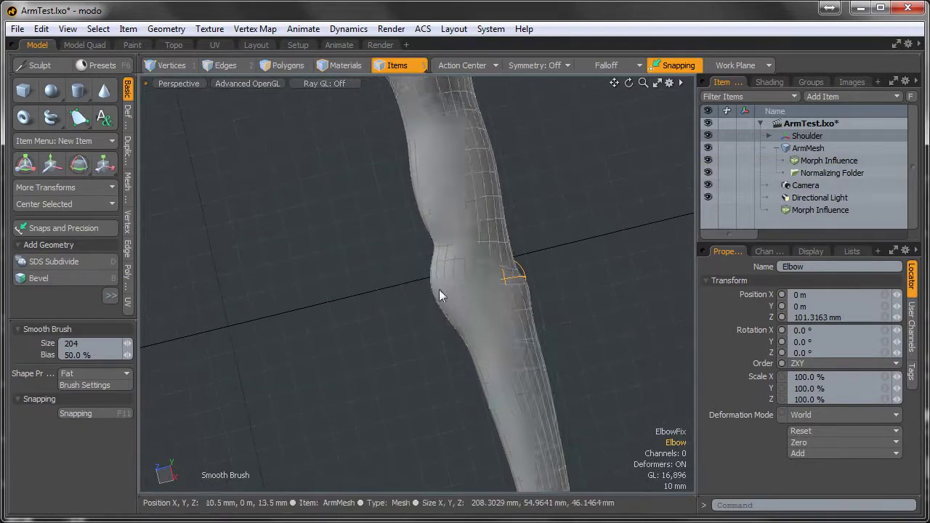
pyautogui.keyDown('alt'); pyautogui.moveTo(471, 320); pyautogui.dragTo(690, 260); pyautogui.keyUp('alt')
# Step: Show the vertex map lists and select the arm mesh's Morph Influence deformer
pyautogui.click(850, 252)
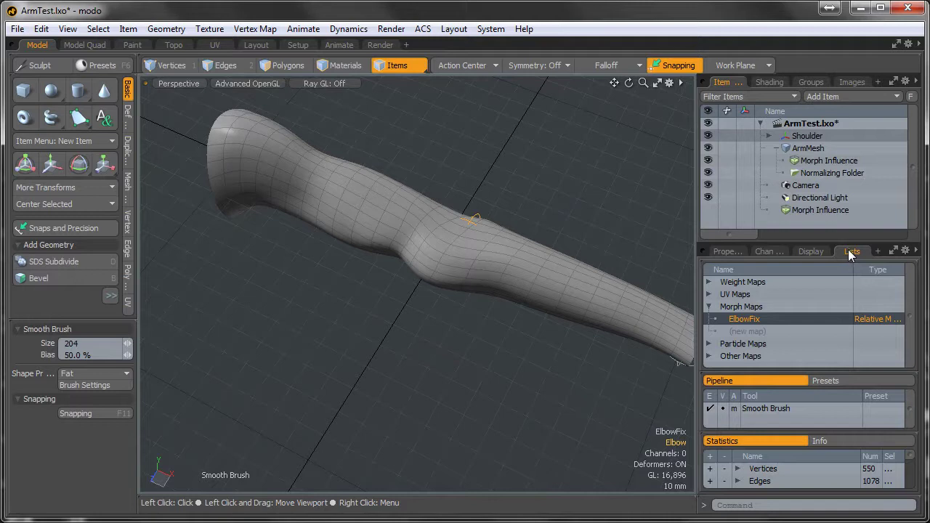
pyautogui.click(821, 160)
pyautogui.keyDown('alt'); pyautogui.moveTo(654, 232); pyautogui.dragTo(432, 291); pyautogui.keyUp('alt')
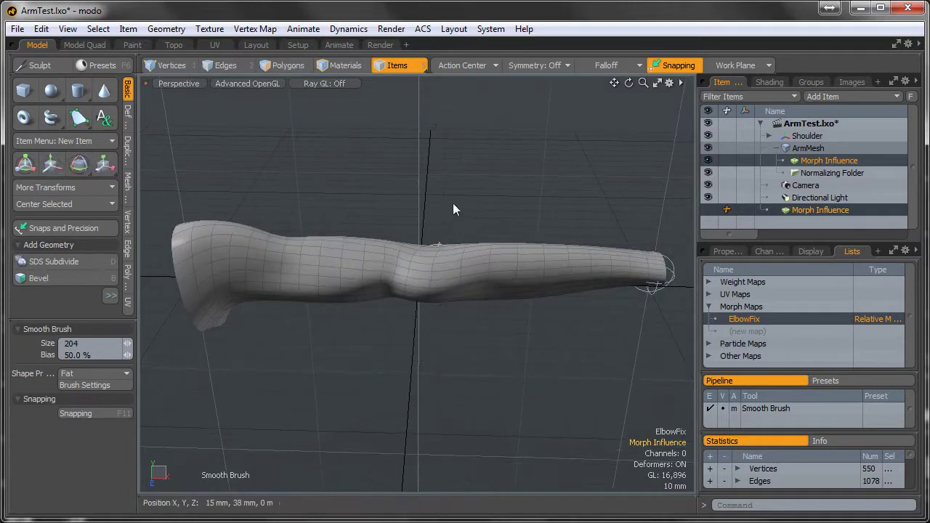
# Step: Examine the straight arm's elbow from several angles with the ElbowFix morph applied
pyautogui.keyDown('alt'); pyautogui.moveTo(456, 202); pyautogui.dragTo(482, 357); pyautogui.keyUp('alt')
pyautogui.moveTo(428, 273)
pyautogui.mouseDown()
pyautogui.moveTo(385, 277)
pyautogui.moveTo(482, 271)
pyautogui.moveTo(441, 252)
pyautogui.moveTo(456, 293)
pyautogui.mouseUp()
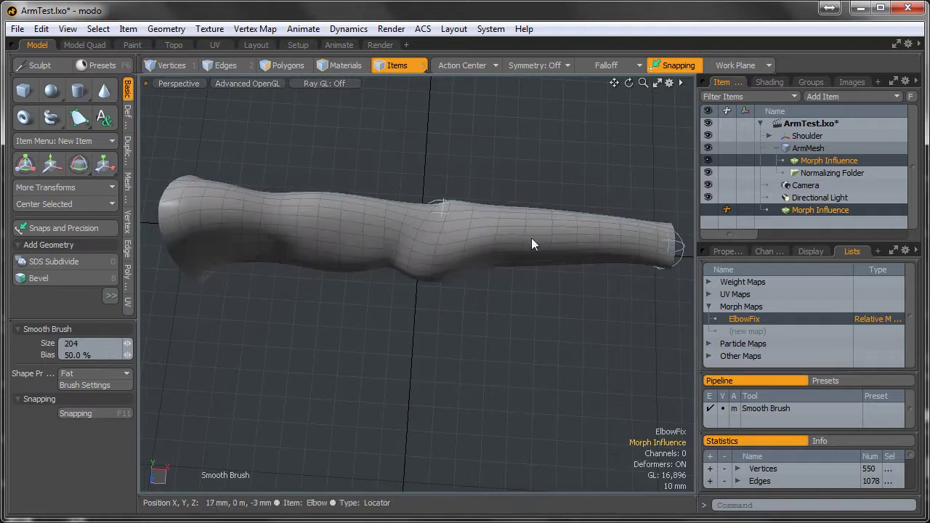
pyautogui.keyDown('alt'); pyautogui.moveTo(453, 367); pyautogui.dragTo(457, 276); pyautogui.keyUp('alt')
pyautogui.moveTo(568, 290)
pyautogui.keyDown('alt'); pyautogui.mouseDown()
pyautogui.moveTo(574, 244)
pyautogui.moveTo(574, 306)
pyautogui.moveTo(571, 280)
pyautogui.mouseUp(); pyautogui.keyUp('alt')
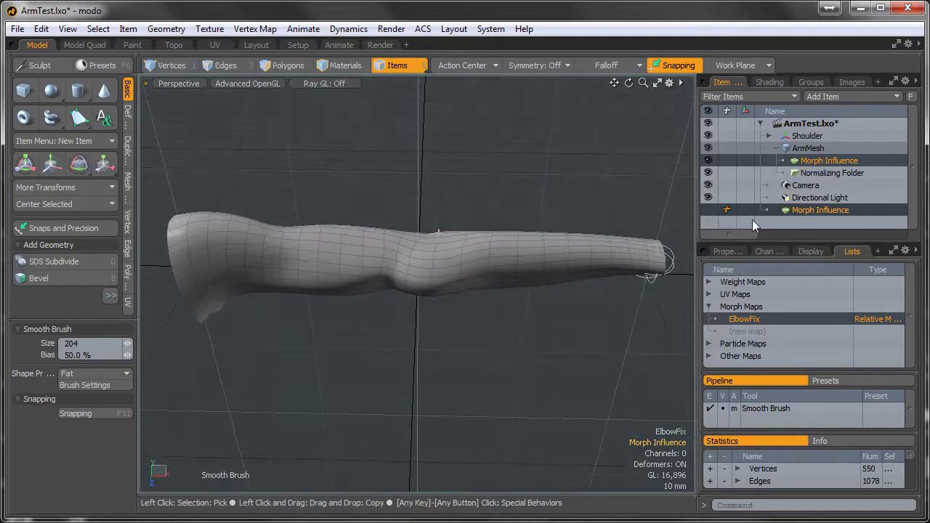
pyautogui.click(440, 234)
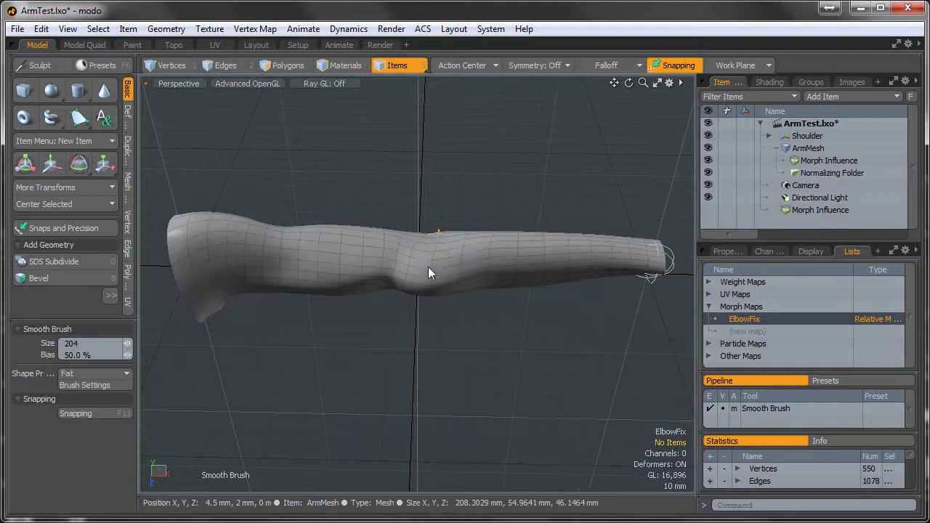
pyautogui.keyDown('alt'); pyautogui.moveTo(428, 267); pyautogui.dragTo(472, 339); pyautogui.keyUp('alt')
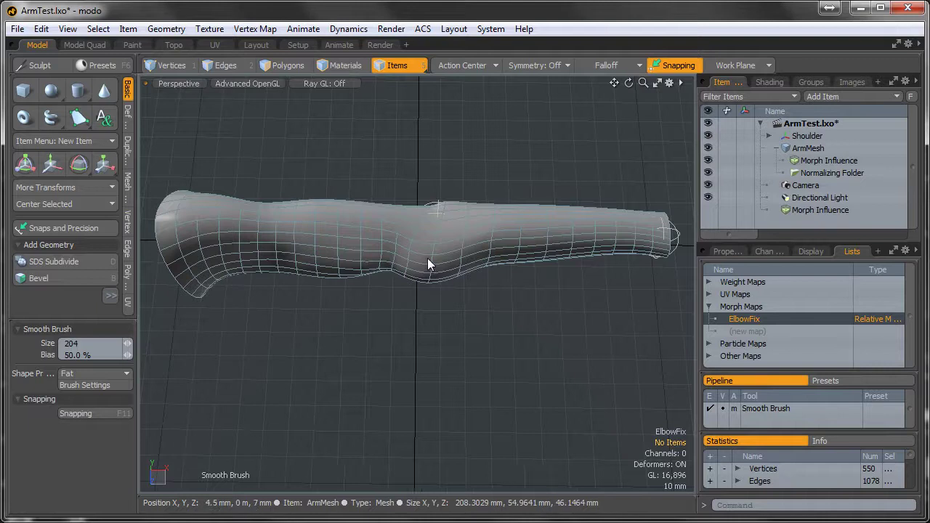
# Step: Open Channel Links, then resize and place its window below the arm so that both are visible
pyautogui.click(302, 29)
pyautogui.click(244, 102)
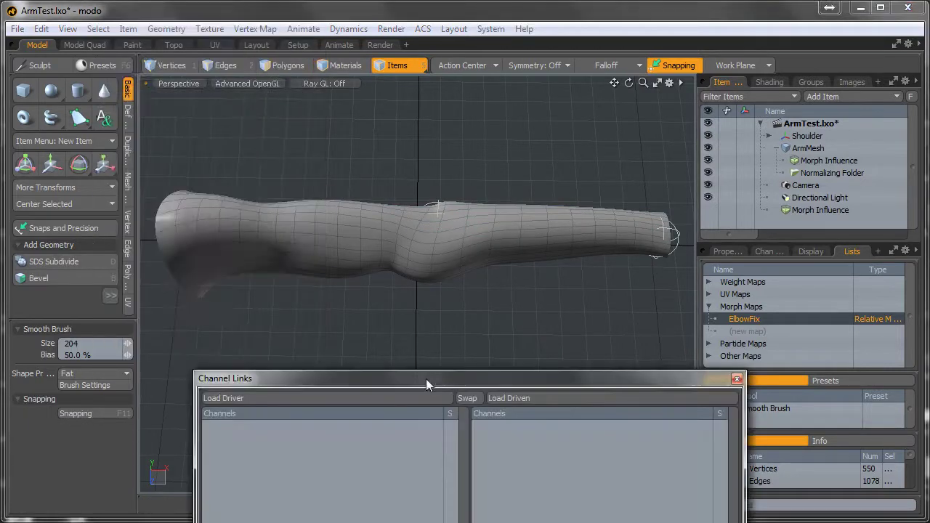
pyautogui.moveTo(425, 377); pyautogui.dragTo(386, 292)
pyautogui.moveTo(705, 522); pyautogui.dragTo(620, 499)
pyautogui.moveTo(469, 298); pyautogui.dragTo(486, 300)
pyautogui.keyDown('alt'); pyautogui.keyDown('shift'); pyautogui.moveTo(485, 257); pyautogui.dragTo(492, 182); pyautogui.keyUp('shift'); pyautogui.keyUp('alt')
pyautogui.moveTo(484, 297); pyautogui.dragTo(486, 272)
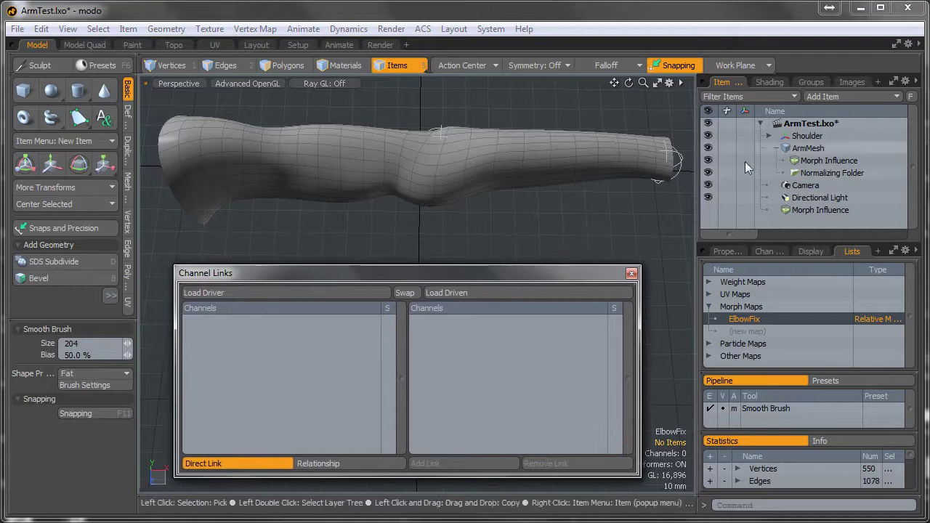
# Step: Load the Elbow locator as the driver and the arm mesh's Morph Influence as the driven item
pyautogui.click(440, 131)
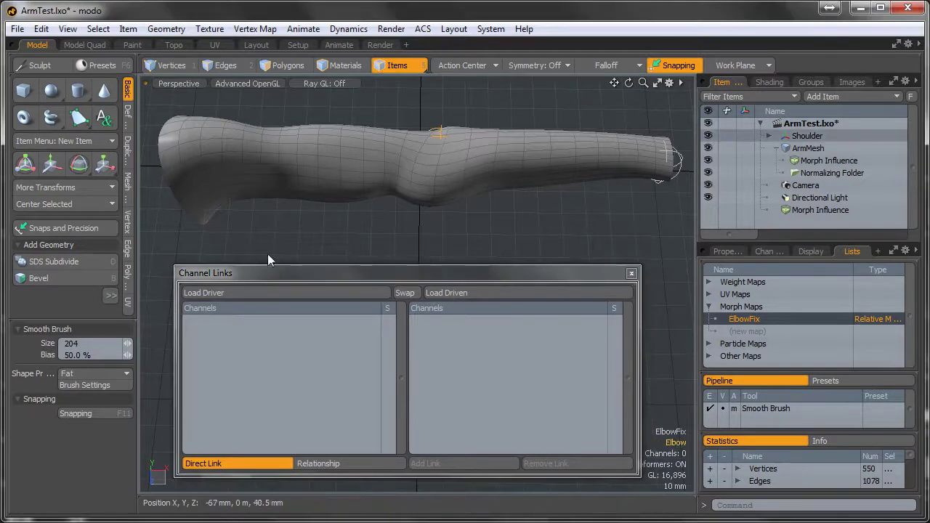
pyautogui.click(218, 291)
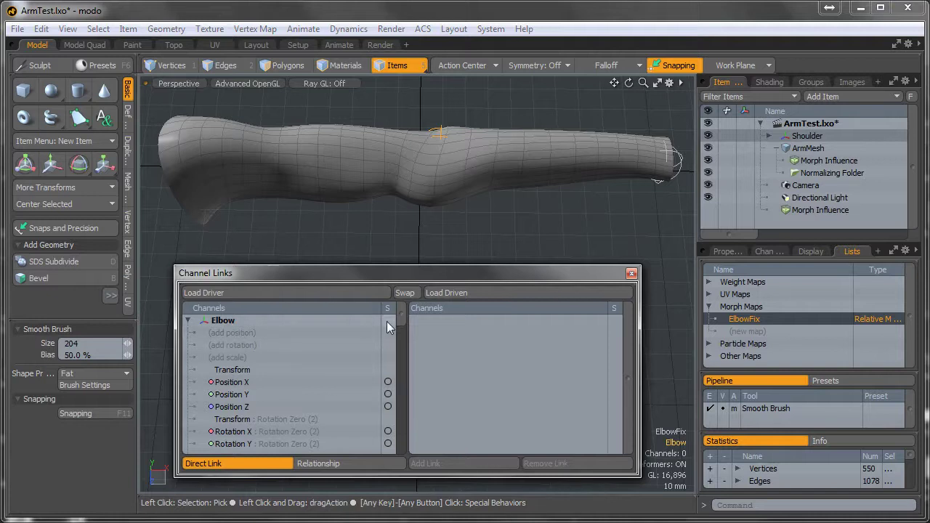
pyautogui.scroll(-2, 254, 387)
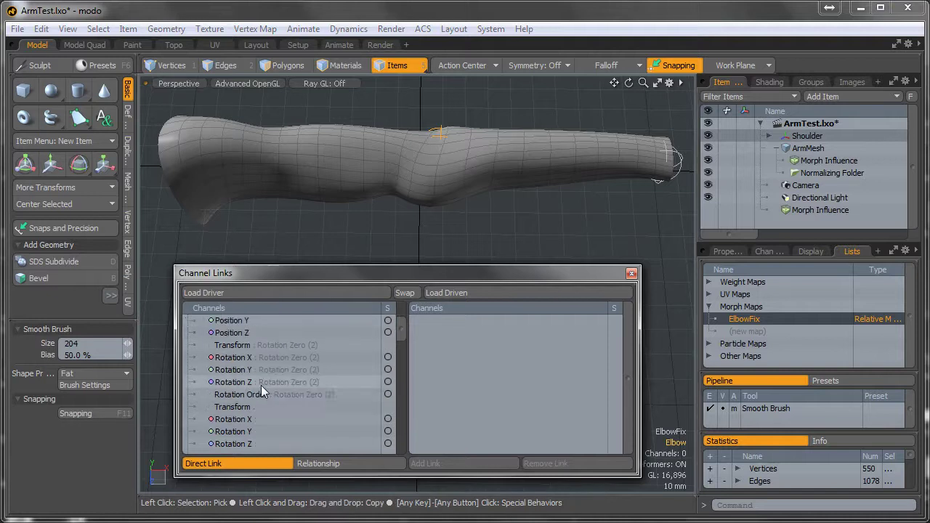
pyautogui.scroll(-2, 260, 385)
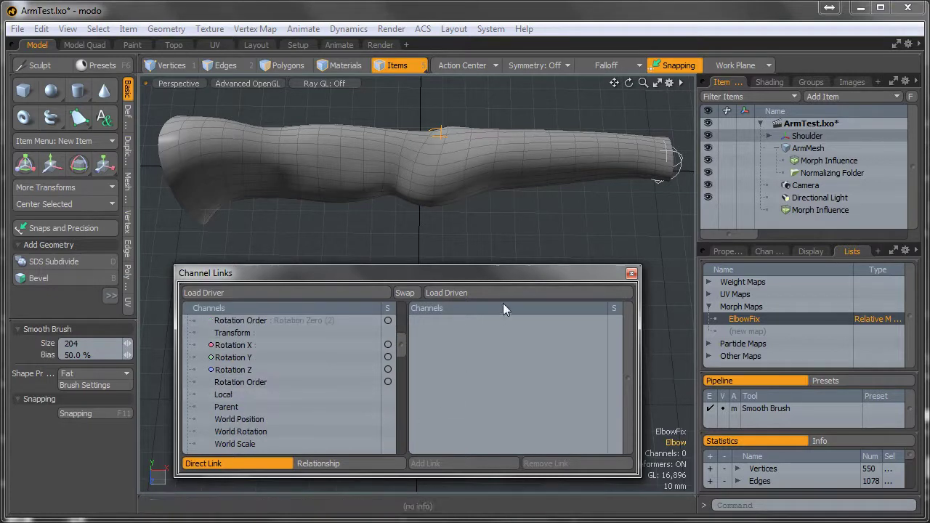
pyautogui.click(831, 160)
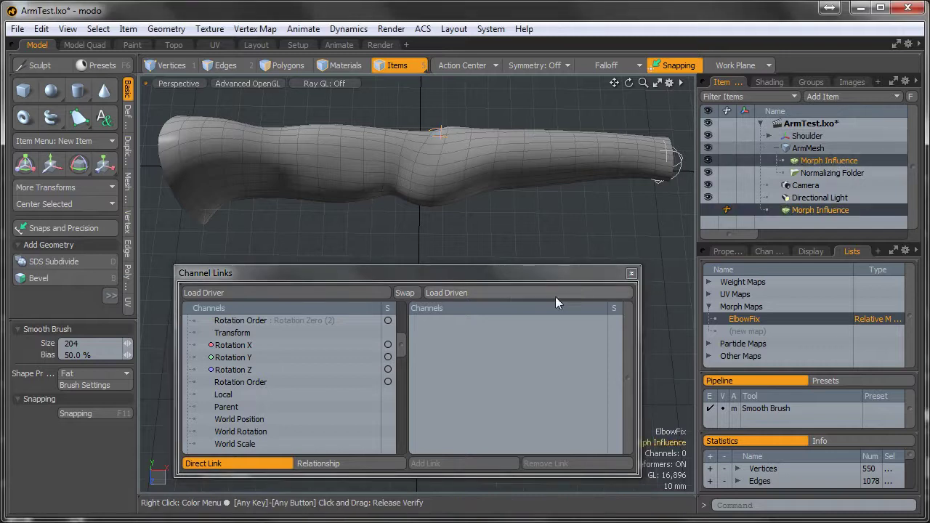
pyautogui.click(500, 293)
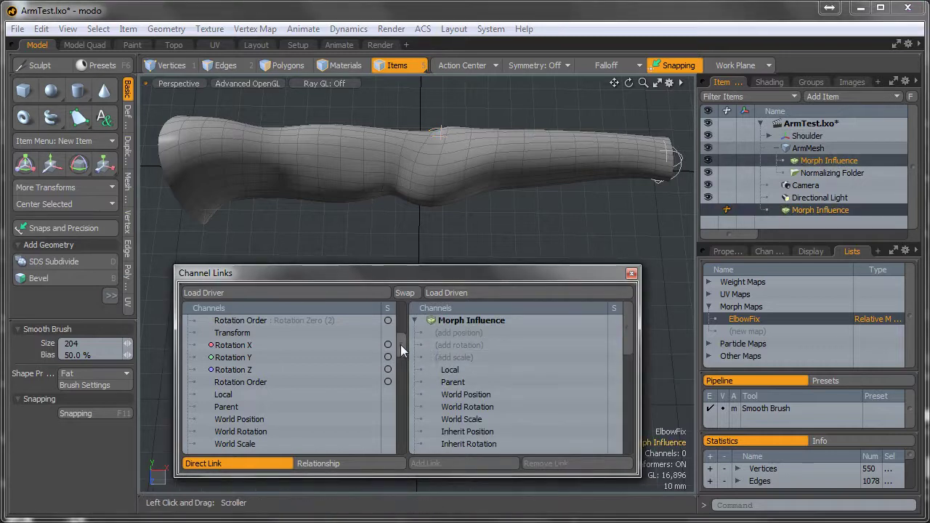
# Step: Check the Elbow locator's rotation axes and look up the Morph Influence's Strength property
pyautogui.click(441, 135)
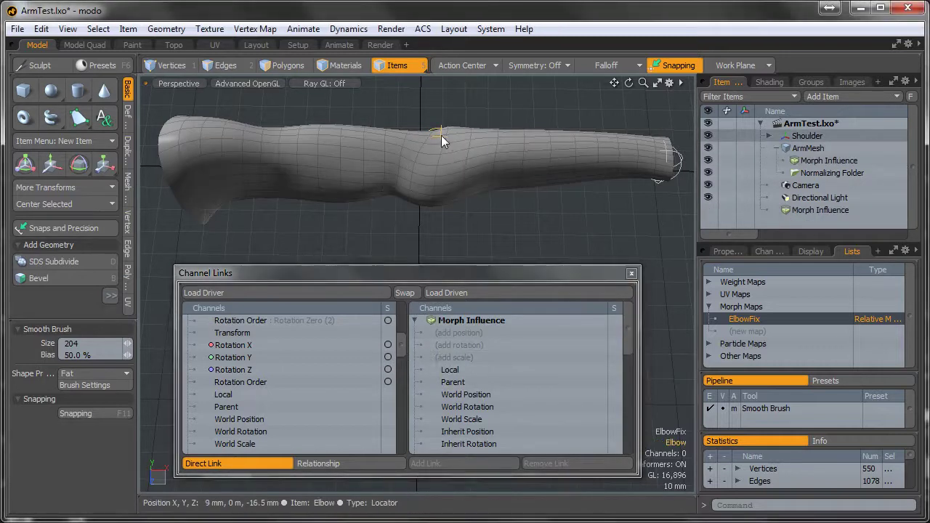
pyautogui.press('e')
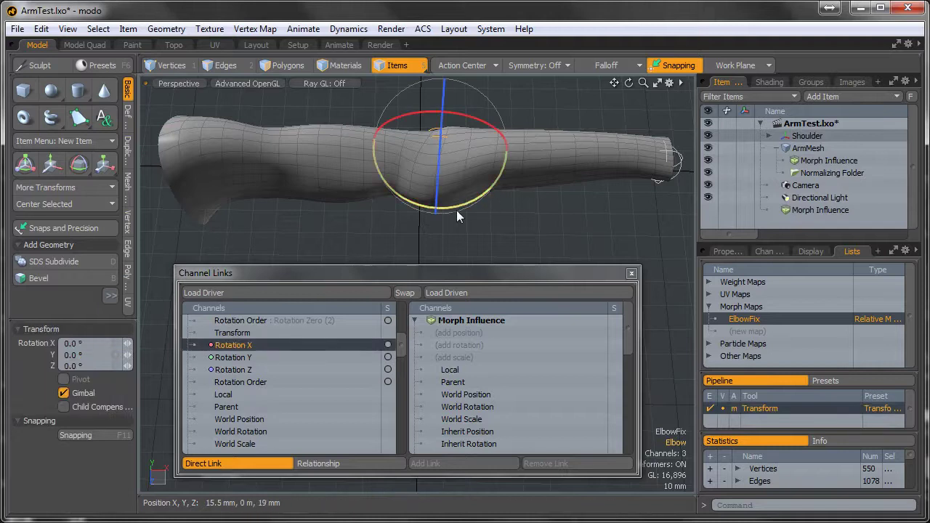
pyautogui.click(738, 254)
pyautogui.click(822, 162)
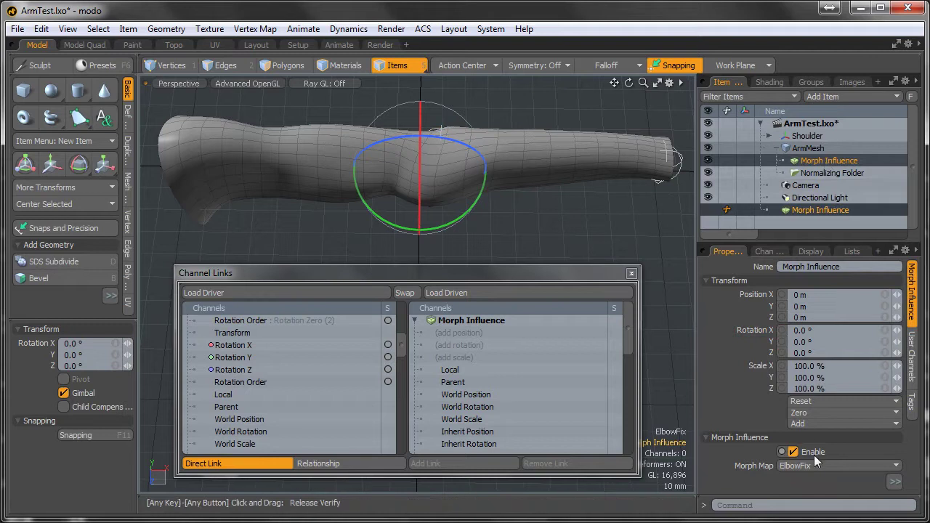
pyautogui.click(892, 480)
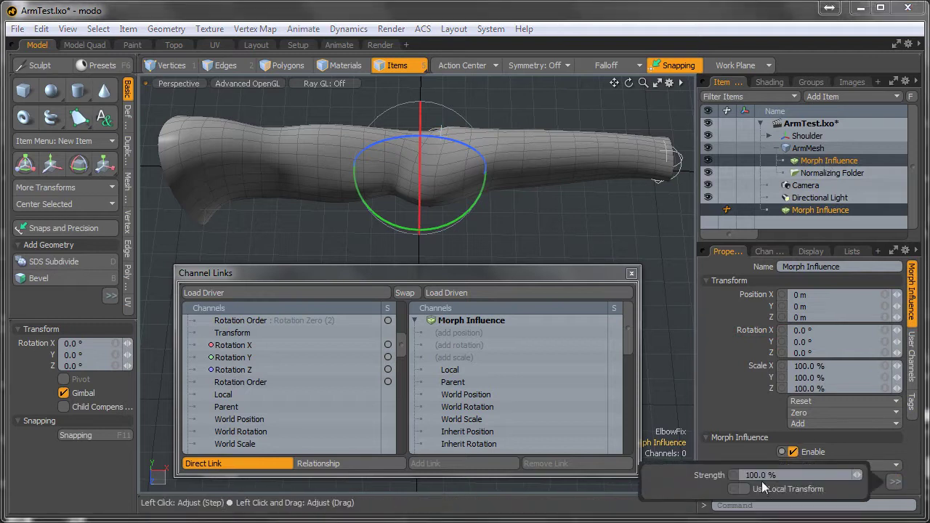
# Step: Link the Elbow's Rotation Y to the Morph Influence's Strength as a Relationship and close the Channel Links window
pyautogui.click(261, 358)
pyautogui.moveTo(626, 341); pyautogui.dragTo(573, 436)
pyautogui.click(470, 431)
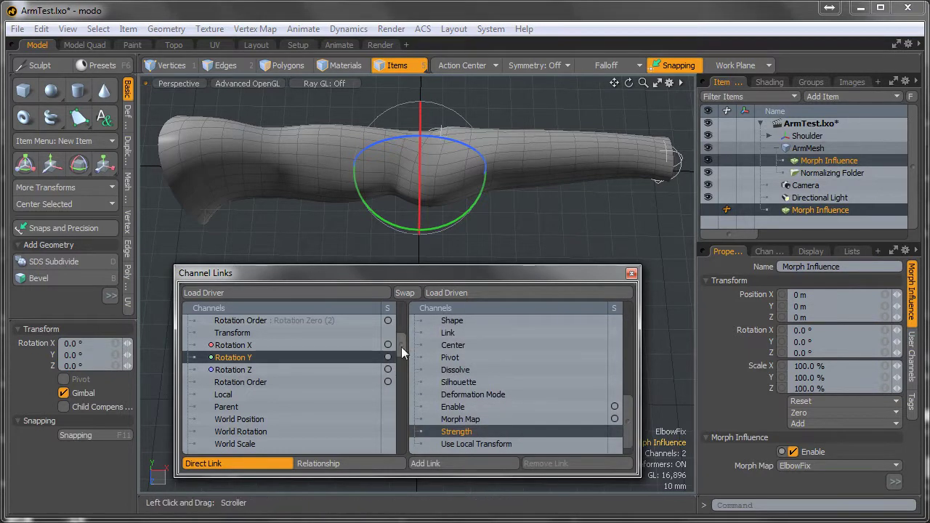
pyautogui.moveTo(400, 347); pyautogui.dragTo(401, 338)
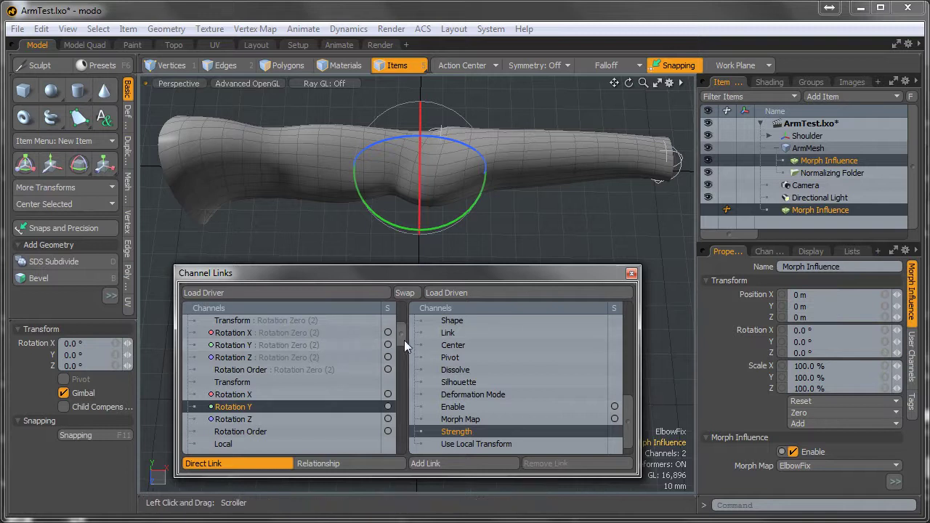
pyautogui.moveTo(402, 341); pyautogui.dragTo(404, 354)
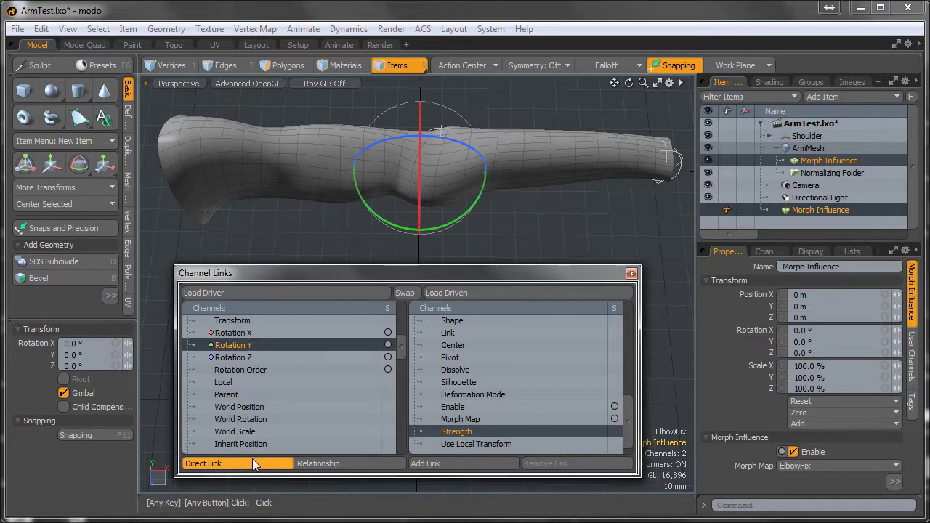
pyautogui.click(328, 462)
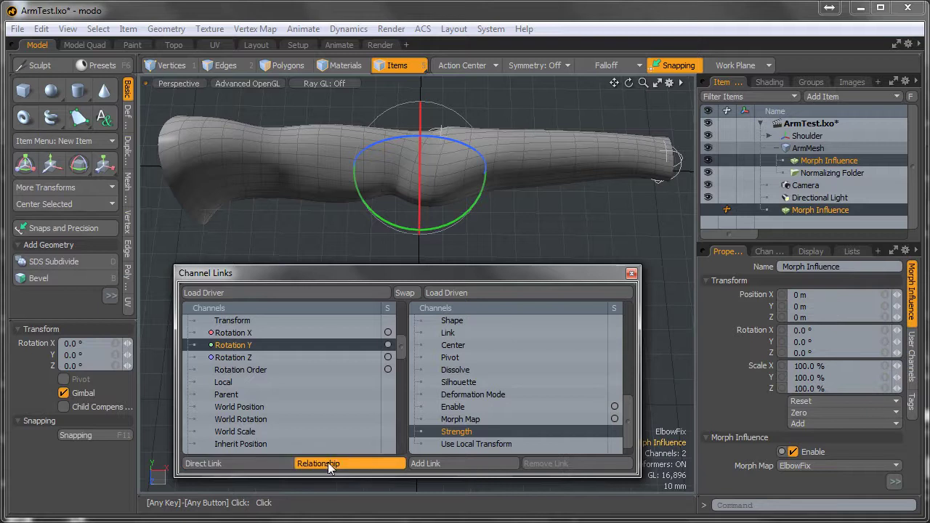
pyautogui.click(451, 463)
pyautogui.click(631, 274)
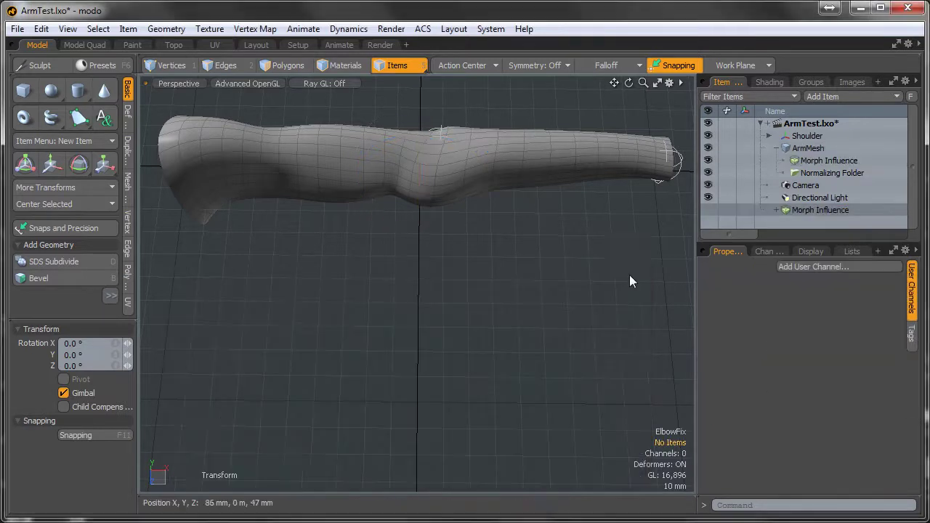
# Step: Expand the Morph Influence deformer, select its Rotation Y relationship, and move its viewport controls clear of the arm
pyautogui.click(775, 210)
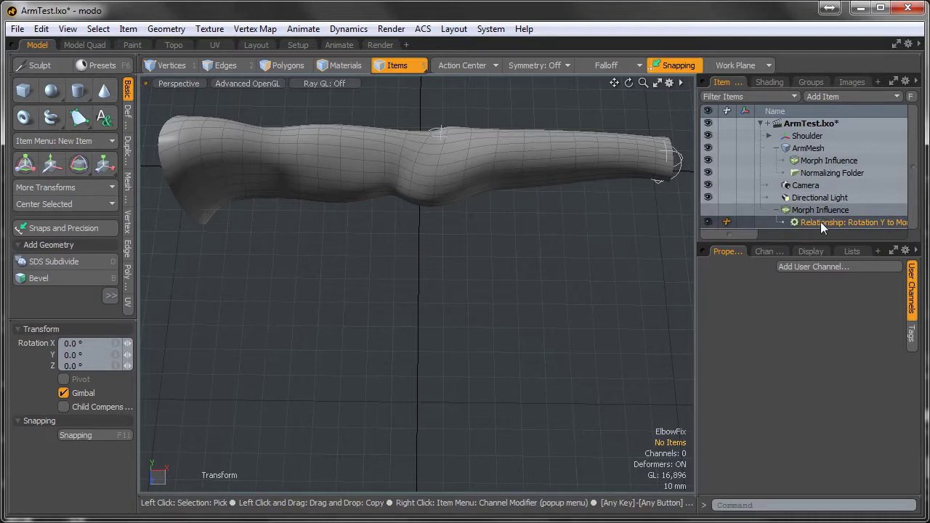
pyautogui.click(820, 211)
pyautogui.click(822, 221)
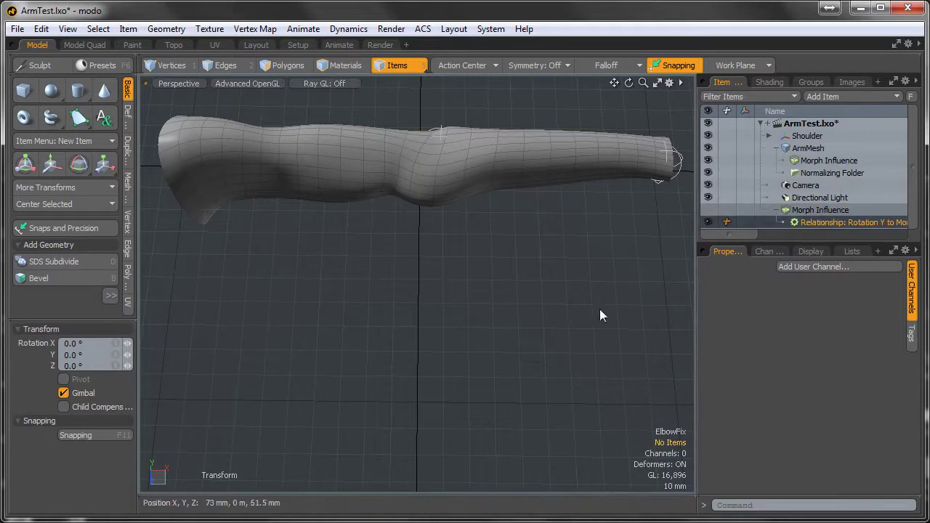
pyautogui.press('c')
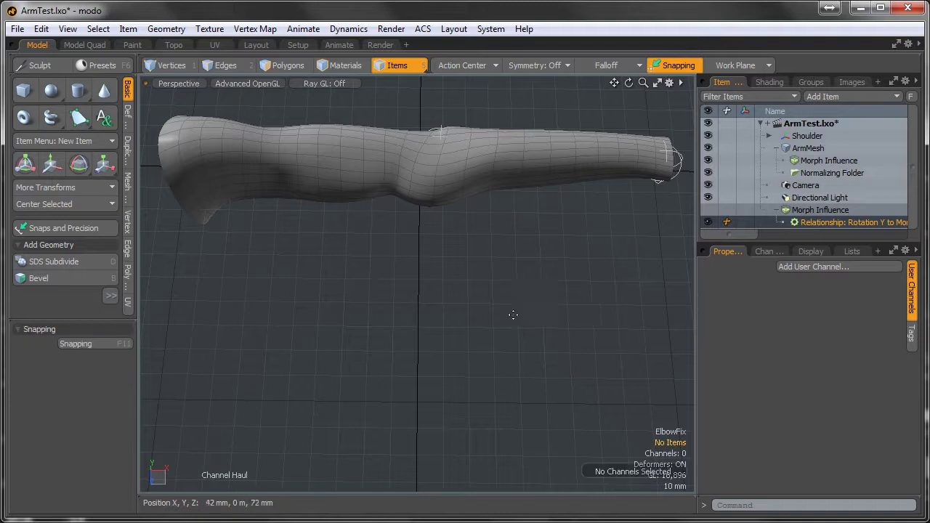
pyautogui.press('Escape')
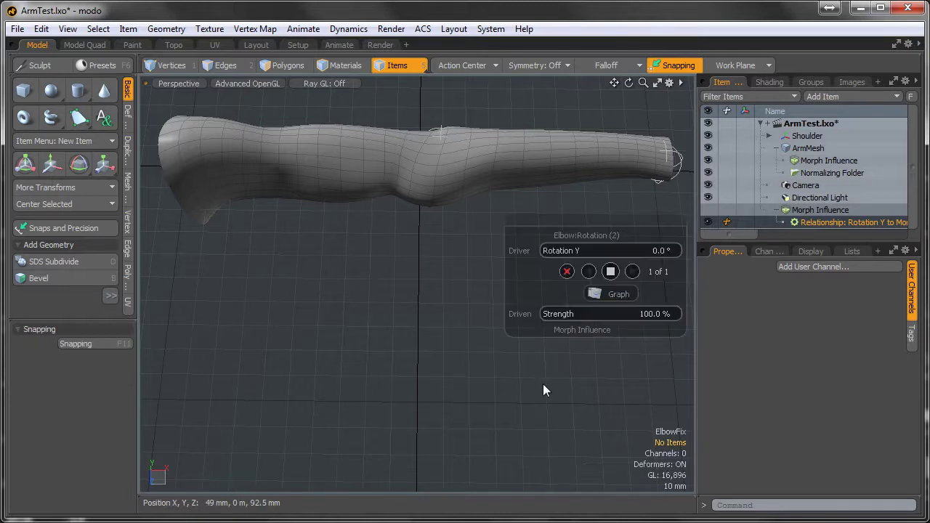
pyautogui.moveTo(582, 222); pyautogui.dragTo(554, 343)
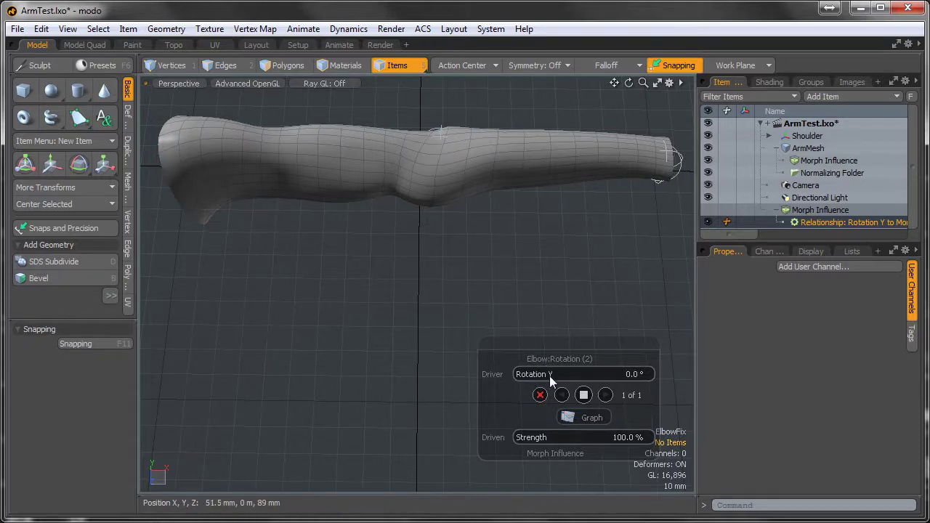
# Step: Set the driven Strength to 0% at Rotation Y 0° and store it as a relationship key
pyautogui.click(626, 439)
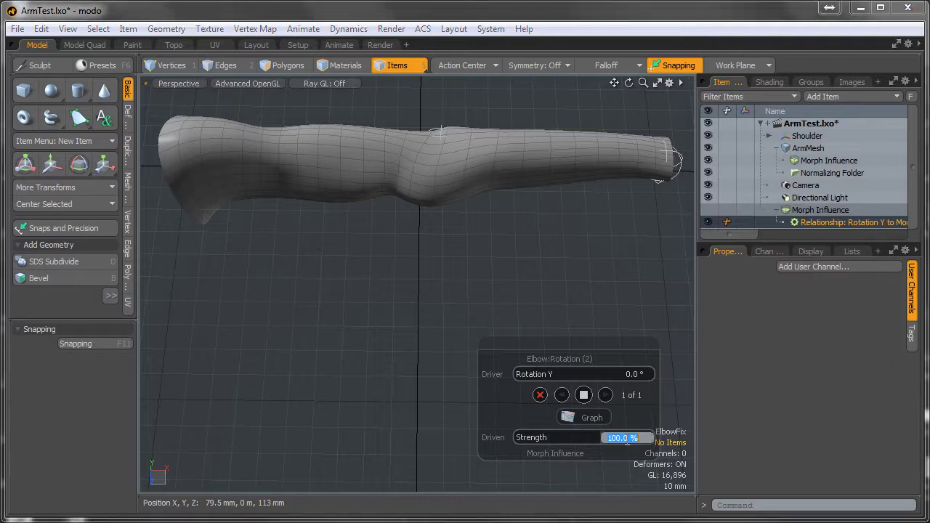
pyautogui.write('0')
pyautogui.press('Return')
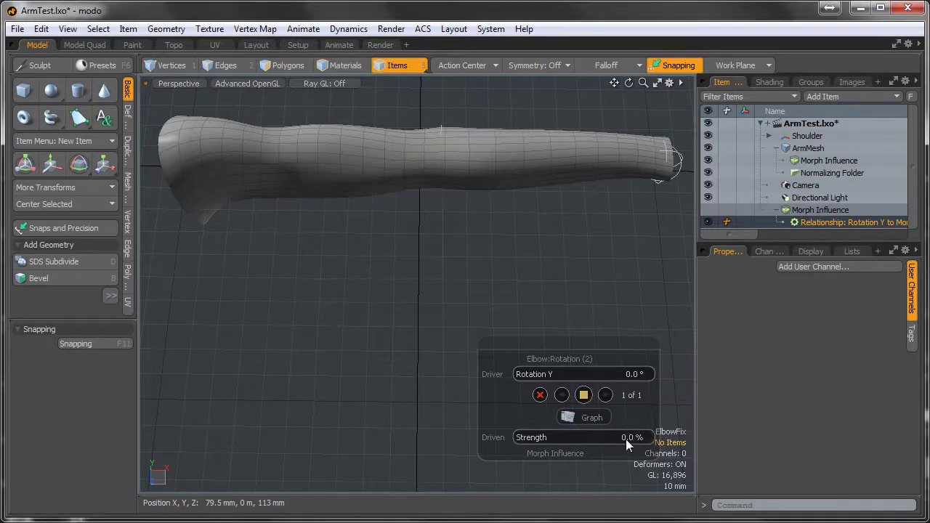
pyautogui.click(586, 396)
# Step: Set the driver Rotation Y to -90° and the driven Strength to 100%, and store the second relationship key
pyautogui.click(627, 375)
pyautogui.write('-90')
pyautogui.press('Return')
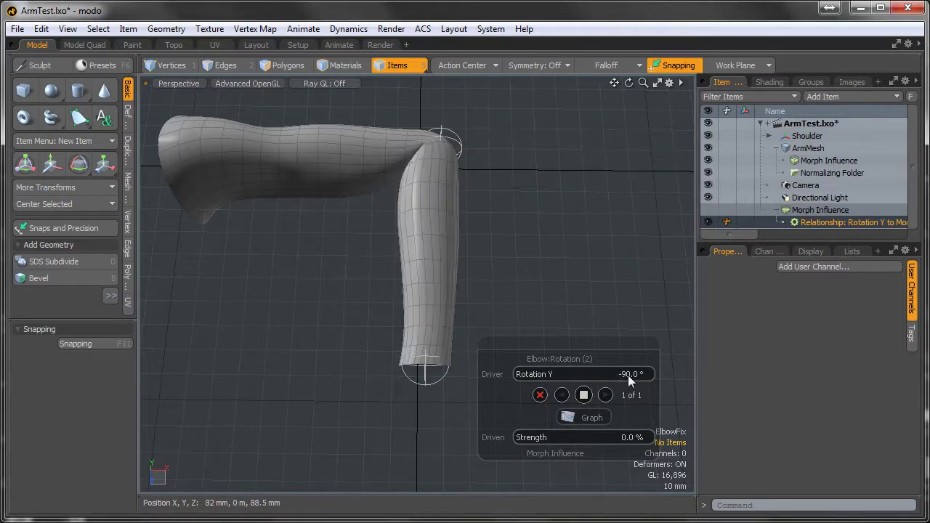
pyautogui.click(629, 437)
pyautogui.write('100')
pyautogui.press('Return')
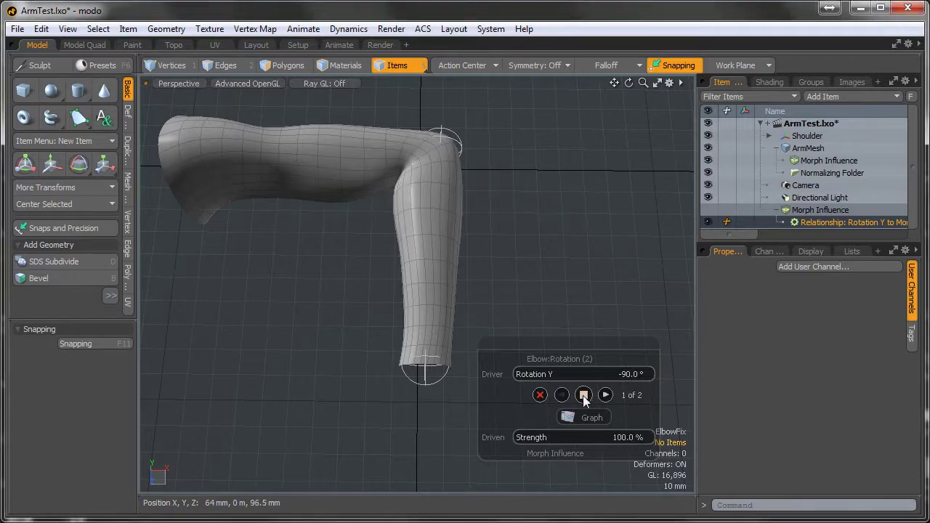
pyautogui.click(585, 396)
# Step: Step back and forth between the two relationship keys to compare the straight and bent arm
pyautogui.click(563, 394)
pyautogui.click(605, 396)
pyautogui.click(562, 396)
pyautogui.click(605, 395)
pyautogui.click(562, 395)
pyautogui.click(605, 395)
pyautogui.click(561, 395)
pyautogui.click(605, 395)
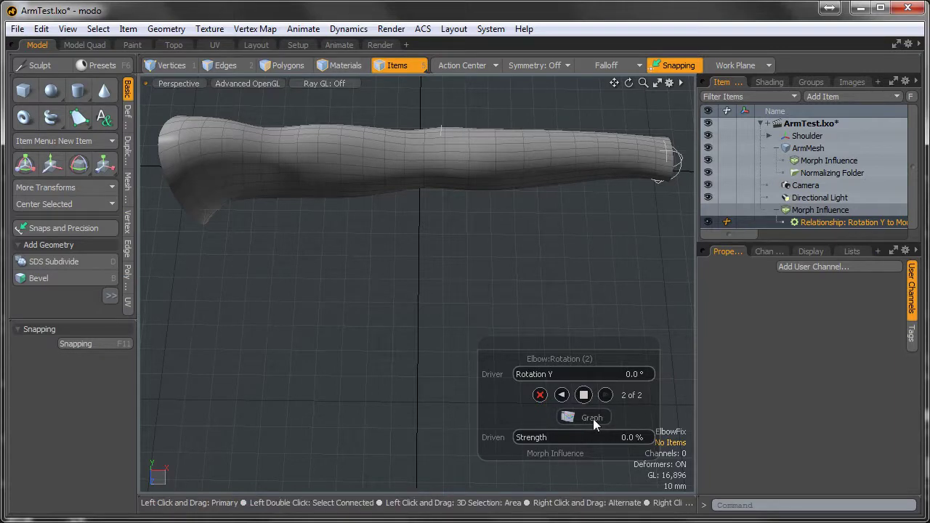
# Step: Open the relationship's graph, move it out of the way, and bend the elbow to about -57.2° in Rotation Y
pyautogui.click(593, 419)
pyautogui.moveTo(606, 446); pyautogui.dragTo(386, 258)
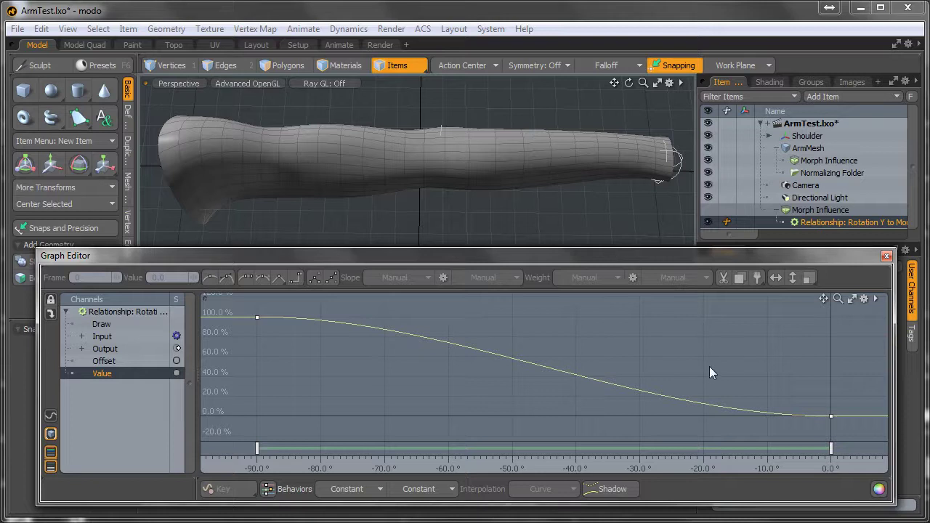
pyautogui.moveTo(681, 255); pyautogui.dragTo(680, 515)
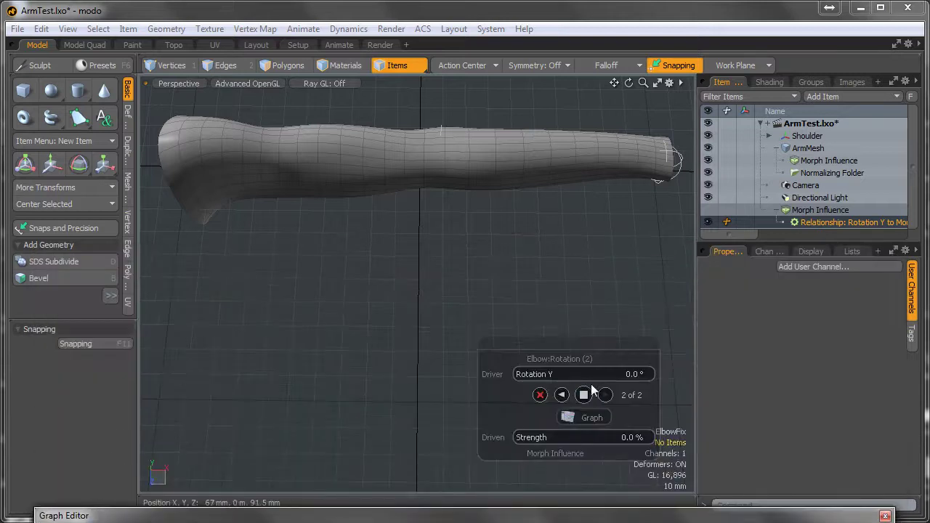
pyautogui.moveTo(549, 374); pyautogui.dragTo(463, 374)
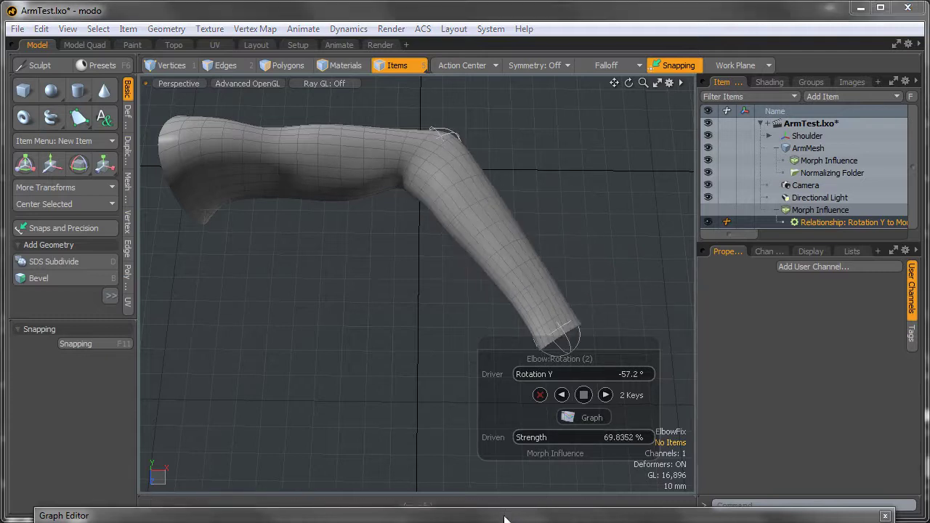
# Step: Shift the relationship curve's 0% Strength key from 0° to an input of -25° in the graph
pyautogui.moveTo(504, 515); pyautogui.dragTo(490, 261)
pyautogui.click(816, 453)
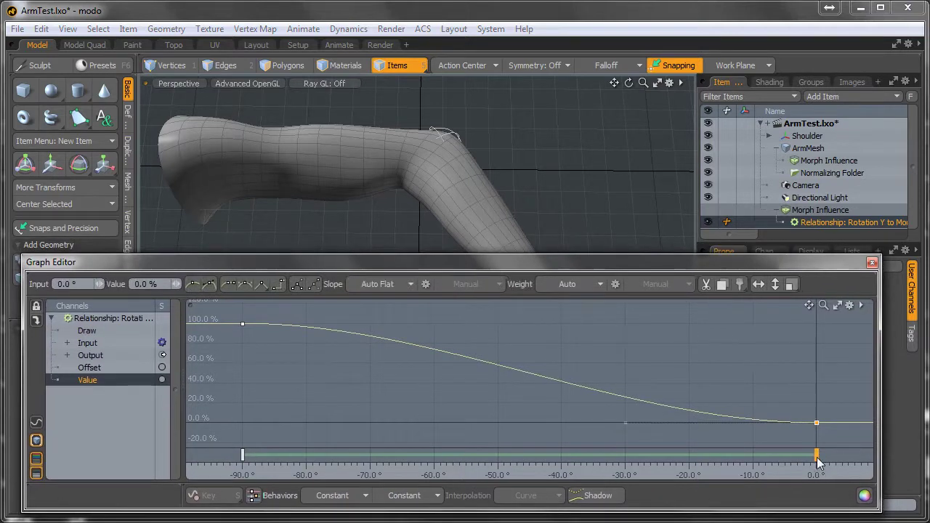
pyautogui.moveTo(816, 458); pyautogui.dragTo(657, 459)
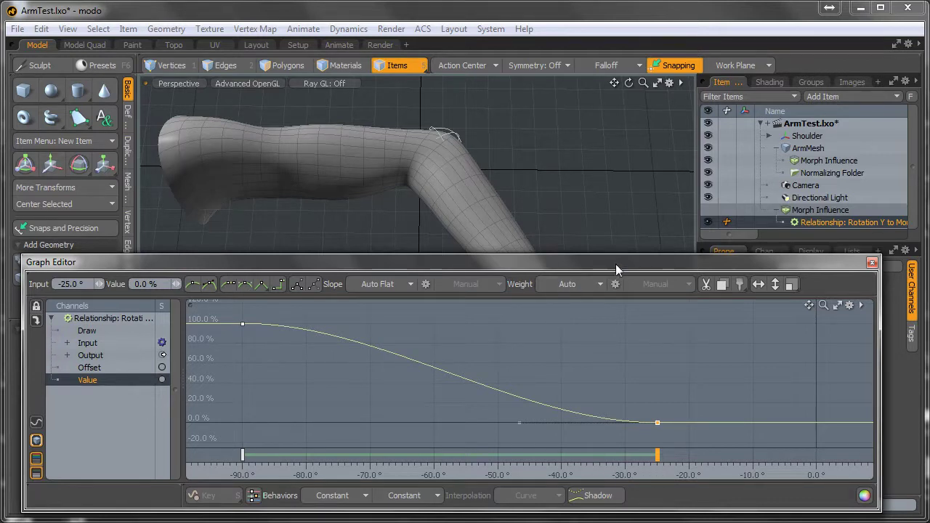
# Step: Bend the elbow to about -107.2° in Rotation Y, examine the relationship curve beyond the -90° key, and close the graph
pyautogui.moveTo(617, 262); pyautogui.dragTo(645, 459)
pyautogui.moveTo(549, 375)
pyautogui.mouseDown()
pyautogui.moveTo(481, 375)
pyautogui.moveTo(628, 375)
pyautogui.moveTo(562, 374)
pyautogui.mouseUp()
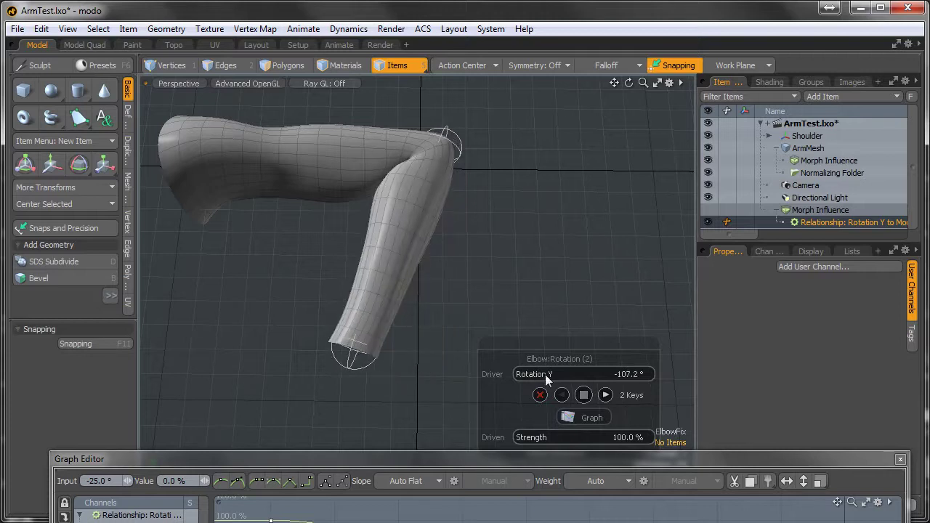
pyautogui.moveTo(479, 460); pyautogui.dragTo(458, 254)
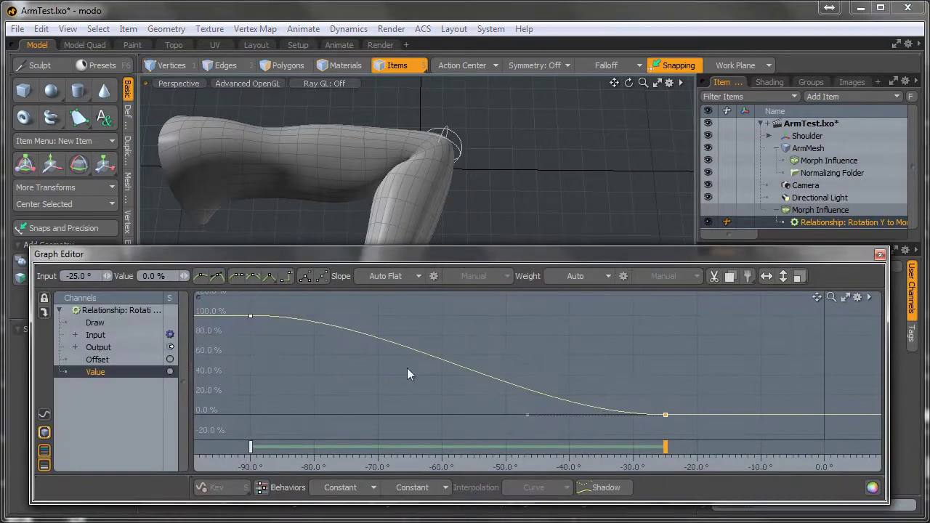
pyautogui.moveTo(293, 366); pyautogui.dragTo(528, 359, button='middle')
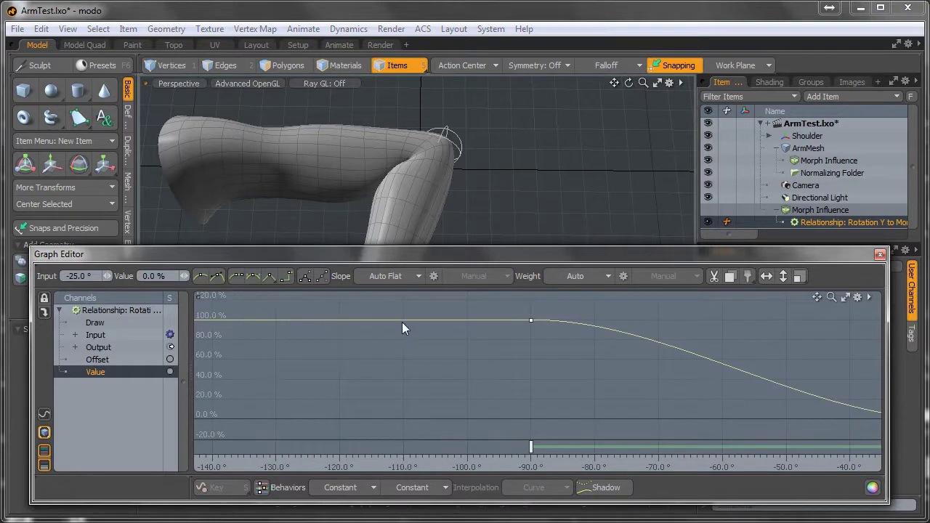
pyautogui.scroll(-2, 598, 384)
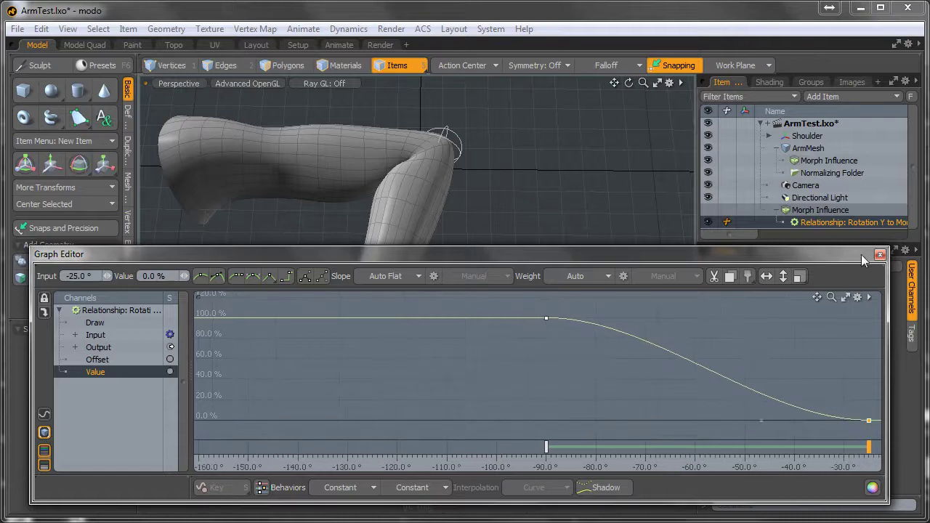
pyautogui.click(879, 258)
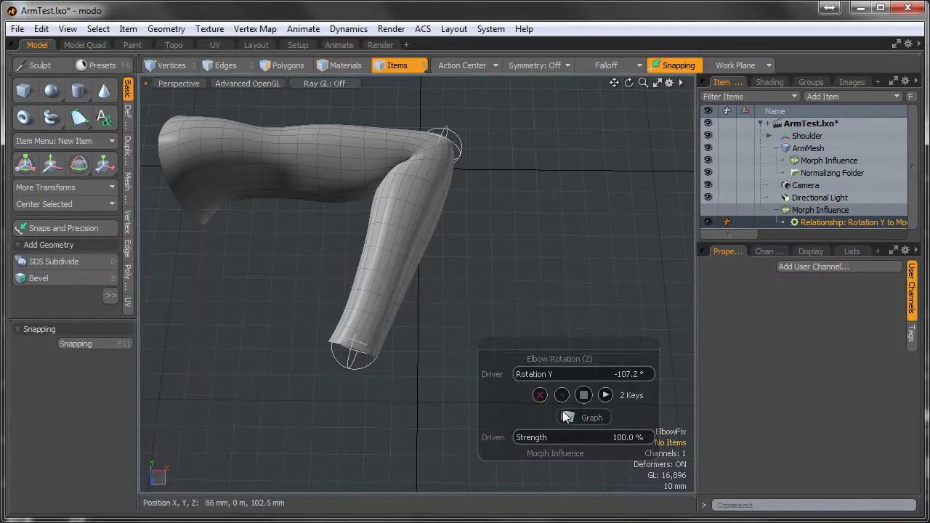
# Step: Set the driver Rotation Y to -120° and the driven Strength to 130%, and store them as a third relationship key
pyautogui.click(625, 373)
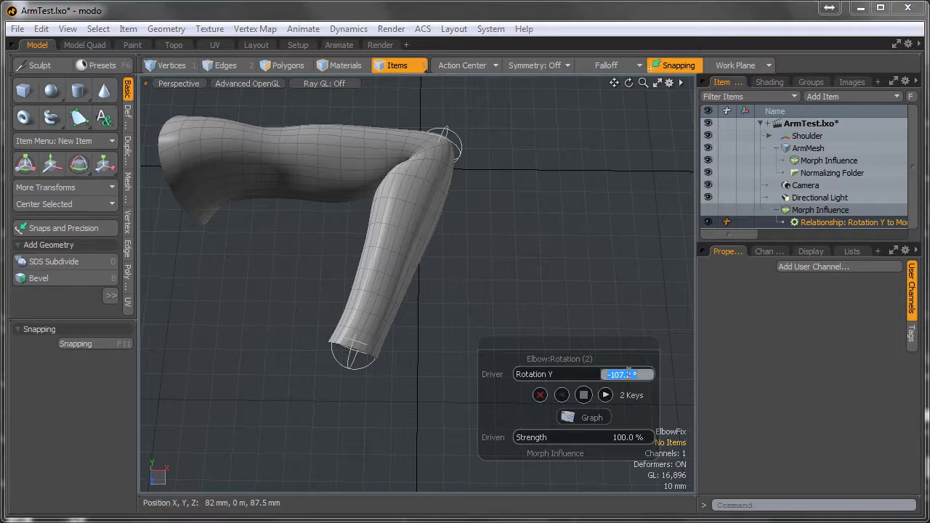
pyautogui.write('-120')
pyautogui.press('Return')
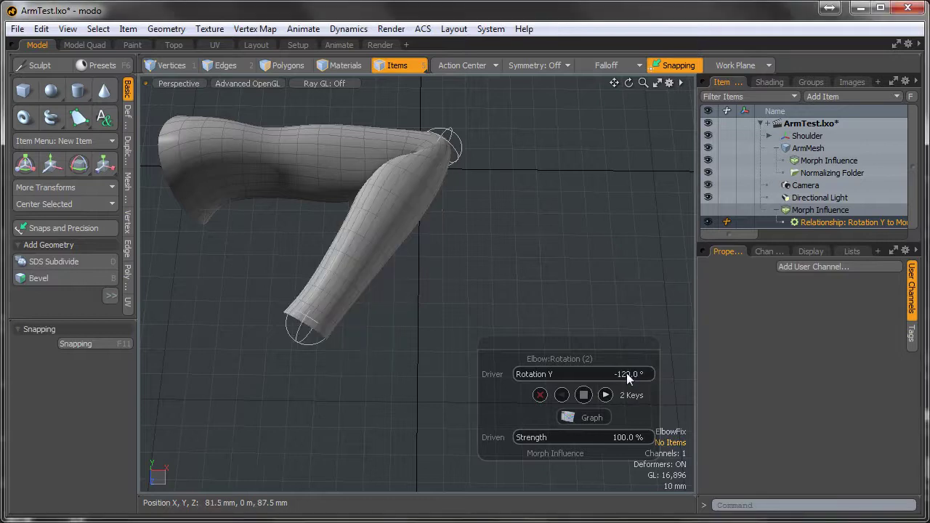
pyautogui.click(624, 437)
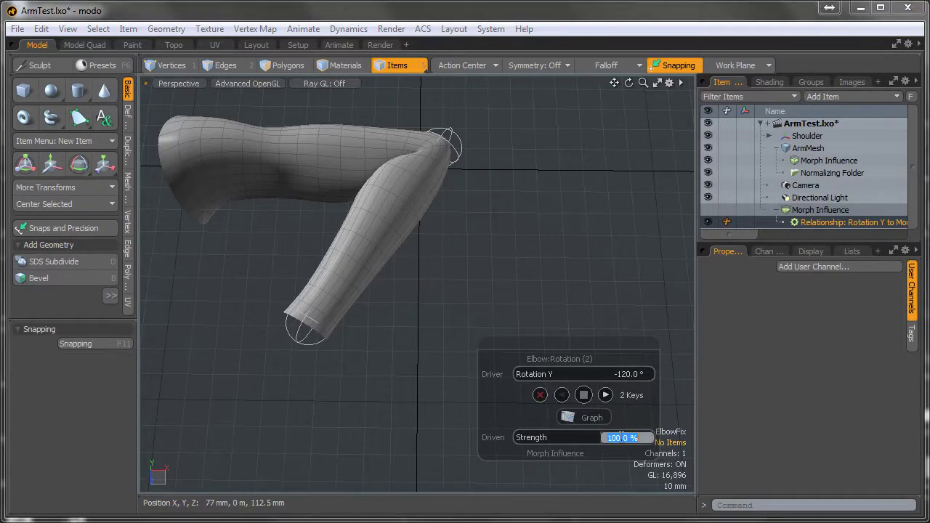
pyautogui.write('130')
pyautogui.press('Return')
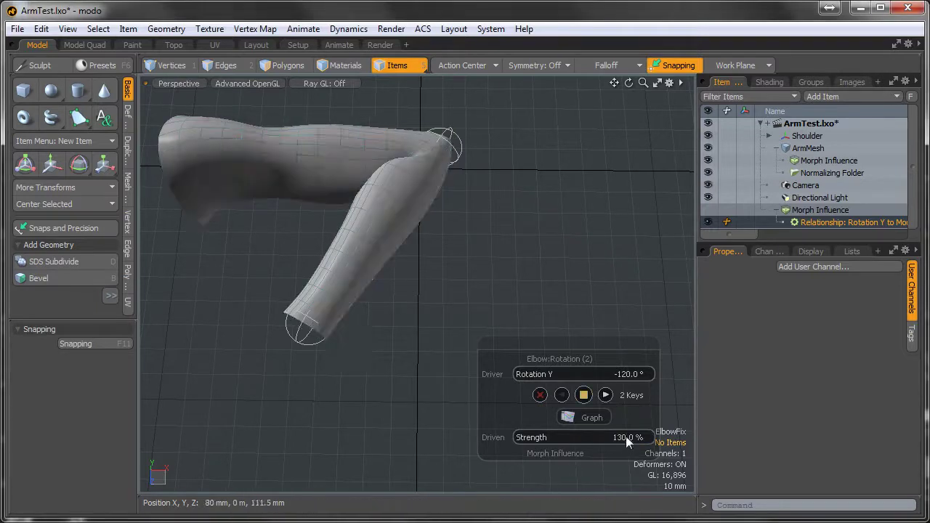
pyautogui.click(583, 394)
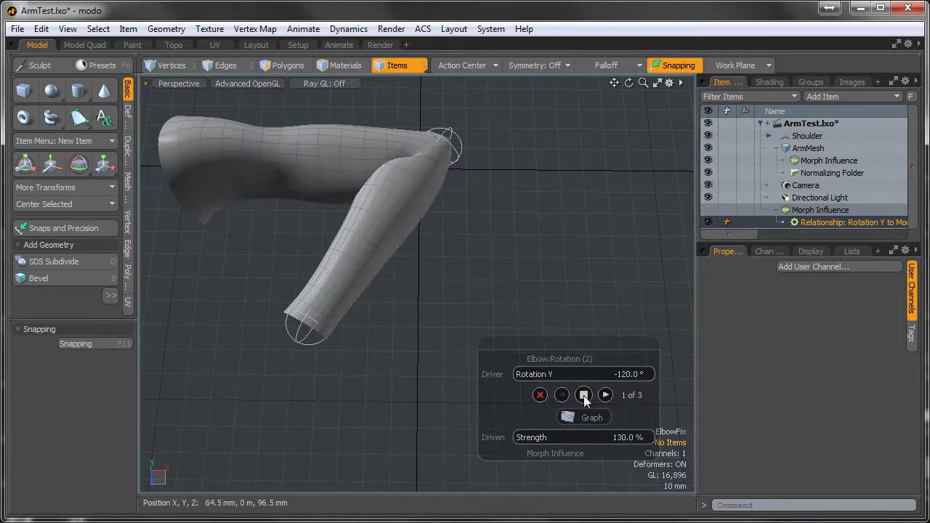
# Step: Step back and forth through the three relationship keys to compare the arm's shape at each bend
pyautogui.click(605, 394)
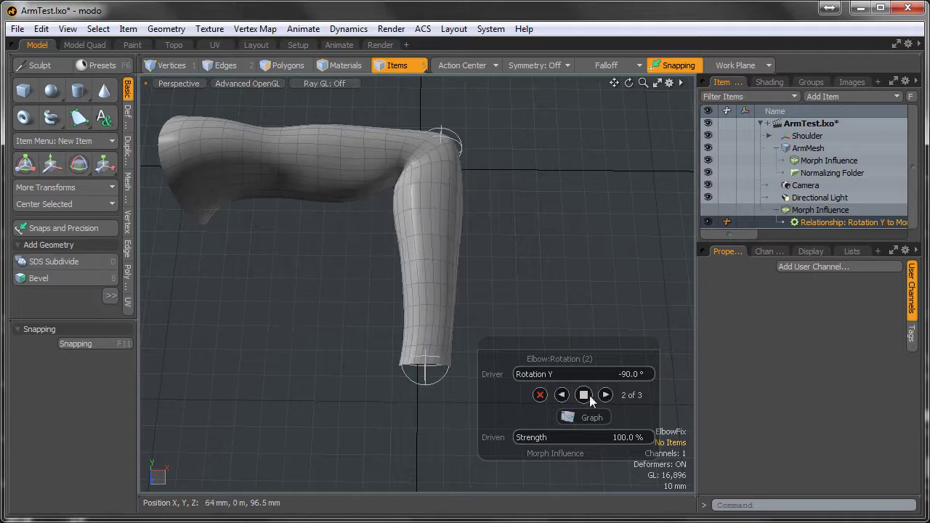
pyautogui.click(561, 394)
pyautogui.click(606, 396)
pyautogui.click(605, 396)
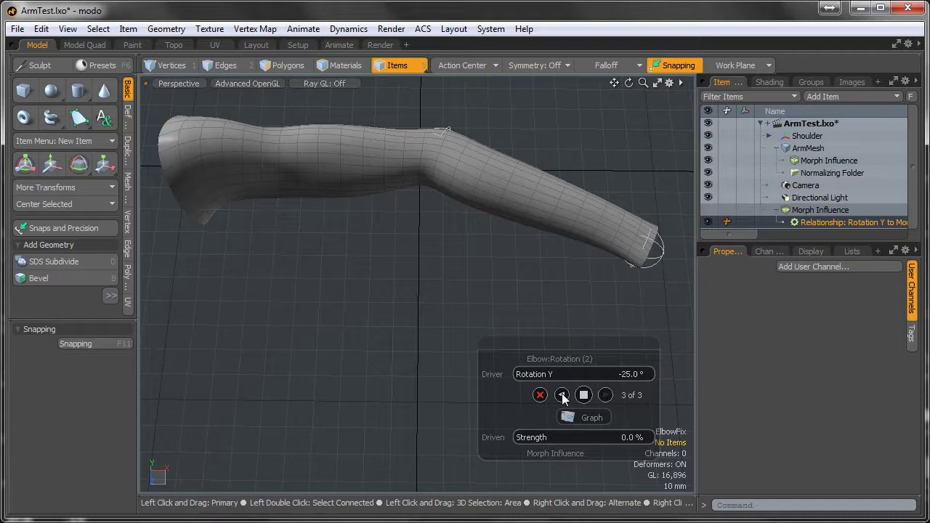
pyautogui.click(561, 394)
pyautogui.click(562, 395)
pyautogui.click(605, 394)
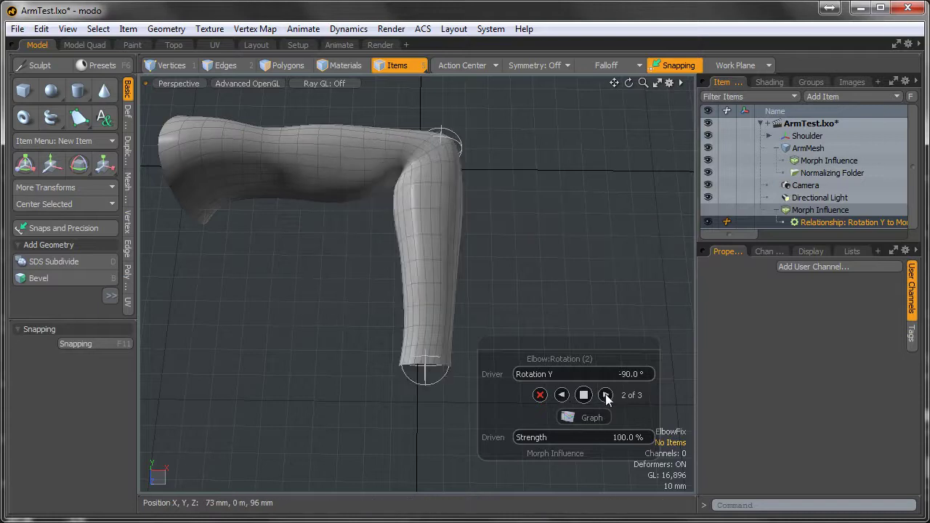
pyautogui.click(606, 396)
pyautogui.click(562, 394)
pyautogui.click(561, 394)
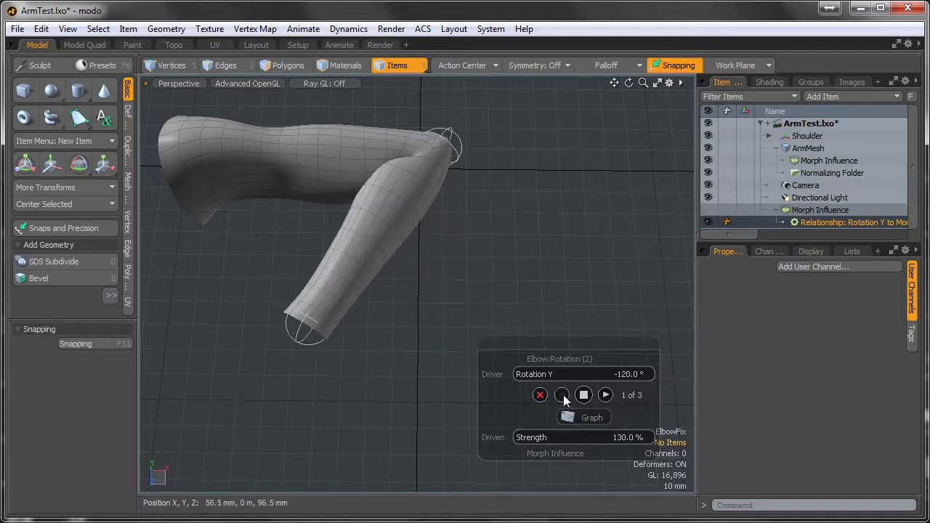
pyautogui.click(605, 394)
pyautogui.click(605, 394)
# Step: Reshape the relationship curve by manually adjusting the tangent of the -90° key, and close the graph
pyautogui.click(590, 417)
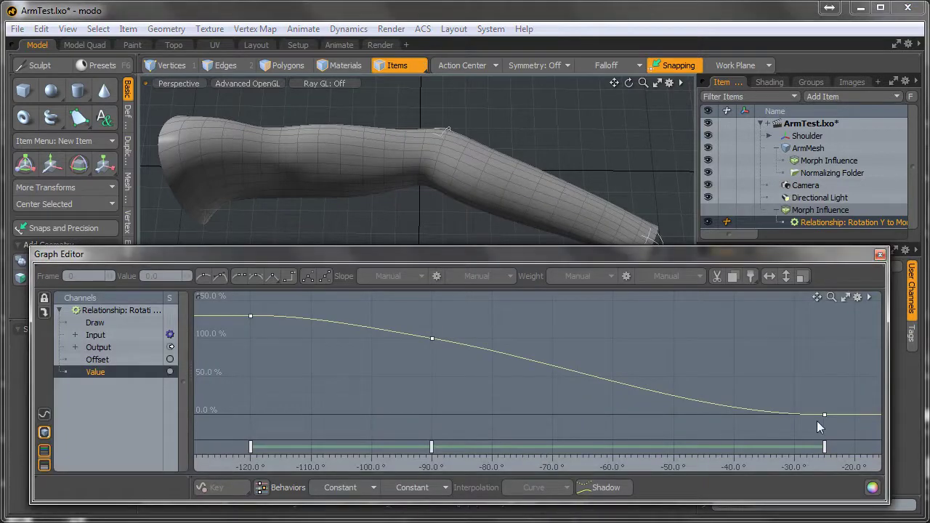
pyautogui.click(432, 338)
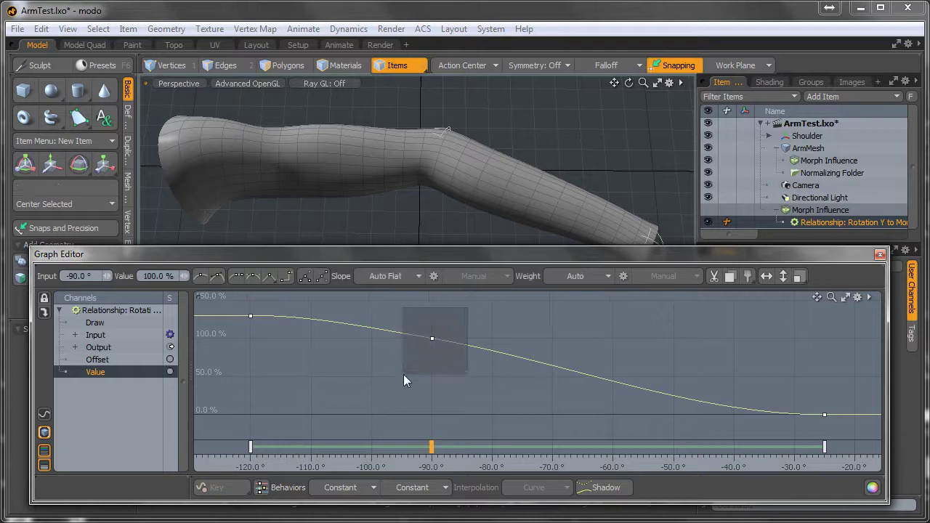
pyautogui.moveTo(562, 361)
pyautogui.mouseDown()
pyautogui.moveTo(550, 380)
pyautogui.moveTo(583, 380)
pyautogui.moveTo(548, 372)
pyautogui.mouseUp()
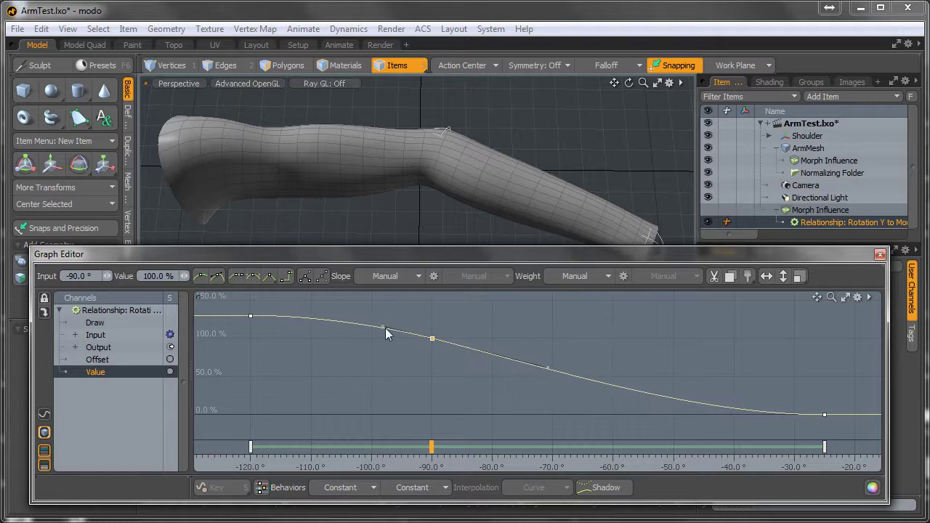
pyautogui.click(402, 374)
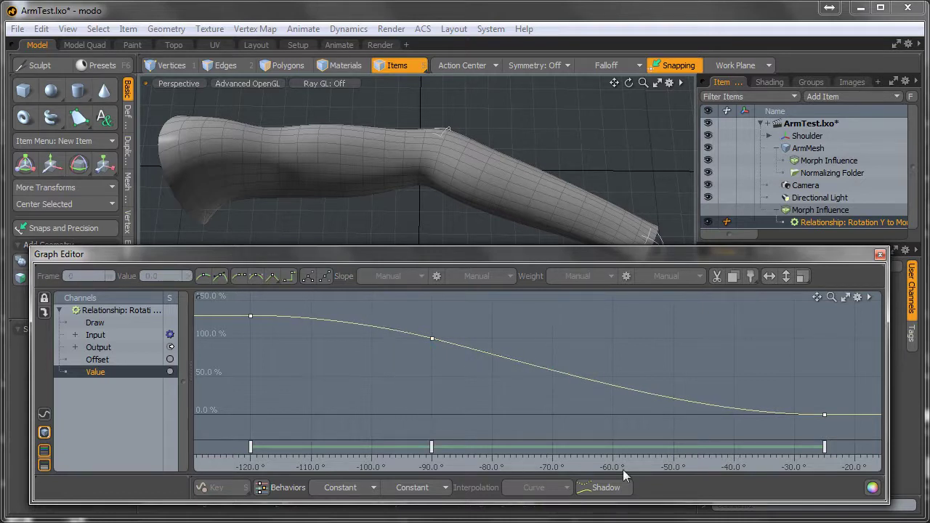
pyautogui.click(878, 255)
# Step: Bend the elbow to about -89.1° in Rotation Y and inspect the corrected arm from several angles
pyautogui.moveTo(545, 374); pyautogui.dragTo(520, 374)
pyautogui.keyDown('alt'); pyautogui.moveTo(535, 333); pyautogui.dragTo(266, 245); pyautogui.keyUp('alt')
pyautogui.keyDown('alt'); pyautogui.moveTo(419, 236); pyautogui.dragTo(466, 428); pyautogui.keyUp('alt')
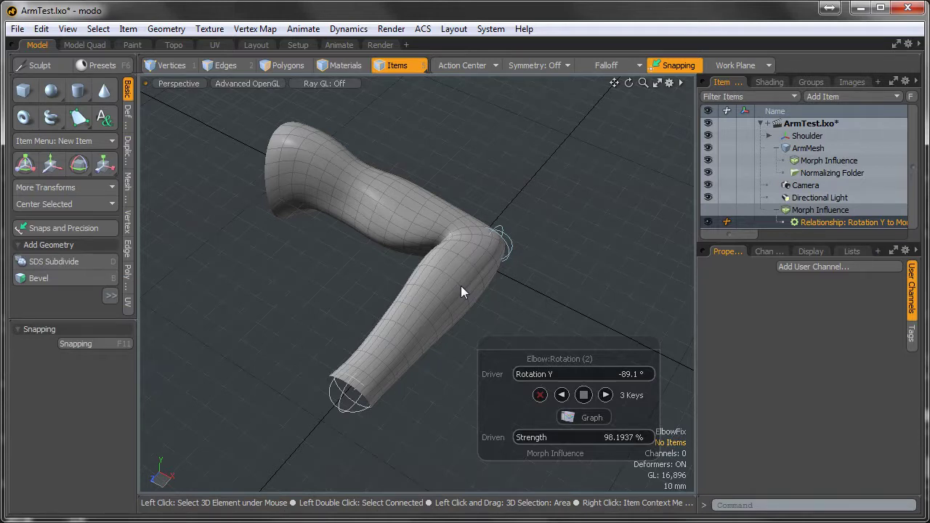
pyautogui.keyDown('alt'); pyautogui.moveTo(460, 286); pyautogui.dragTo(381, 348); pyautogui.keyUp('alt')
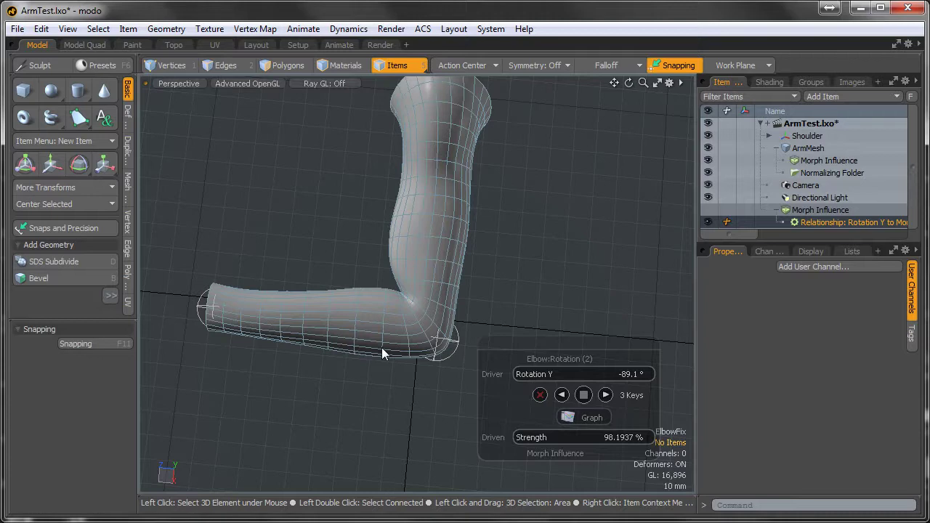
pyautogui.keyDown('alt'); pyautogui.moveTo(383, 383); pyautogui.dragTo(411, 361); pyautogui.keyUp('alt')
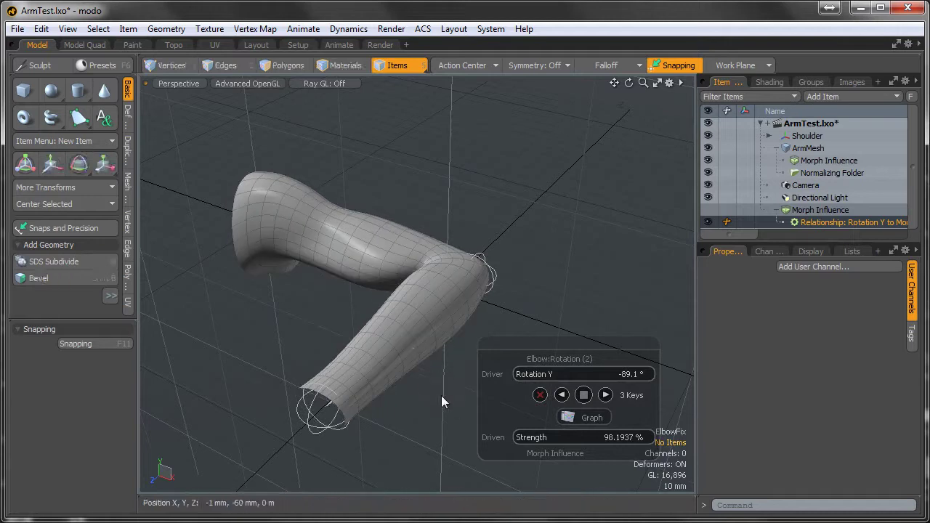